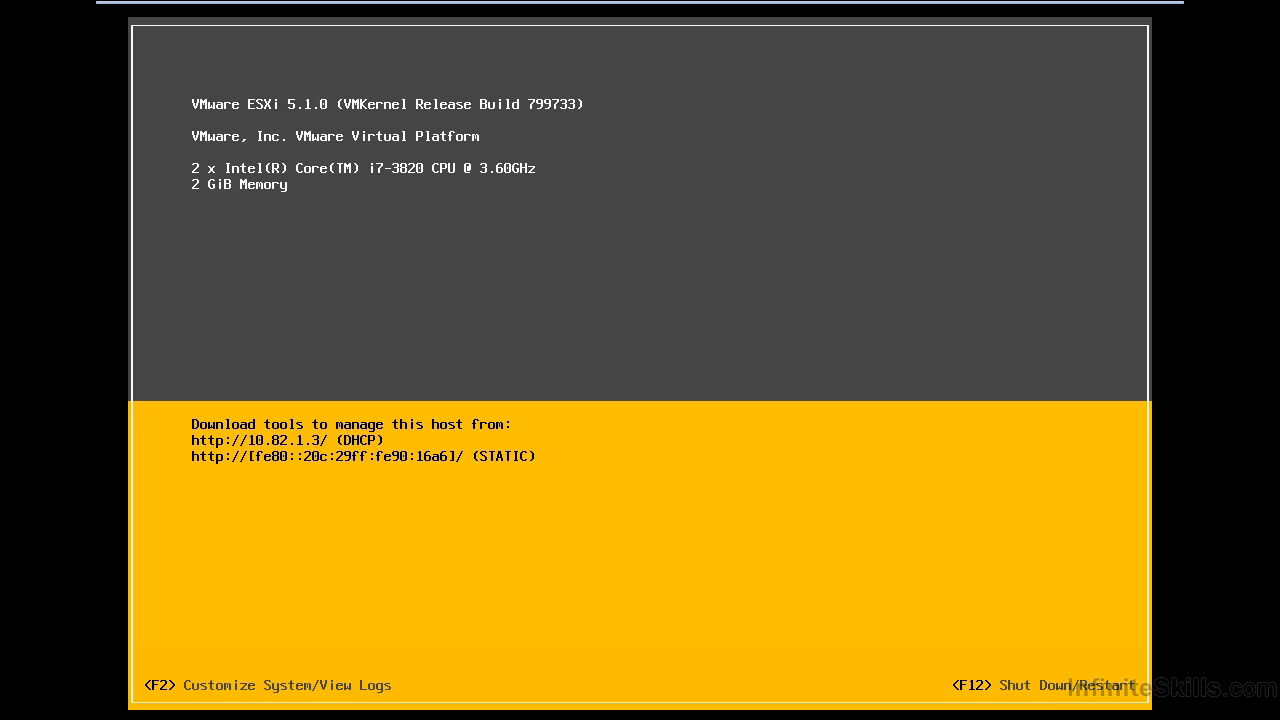
Log in to the DCUI as root with the administrator password
key(F2)
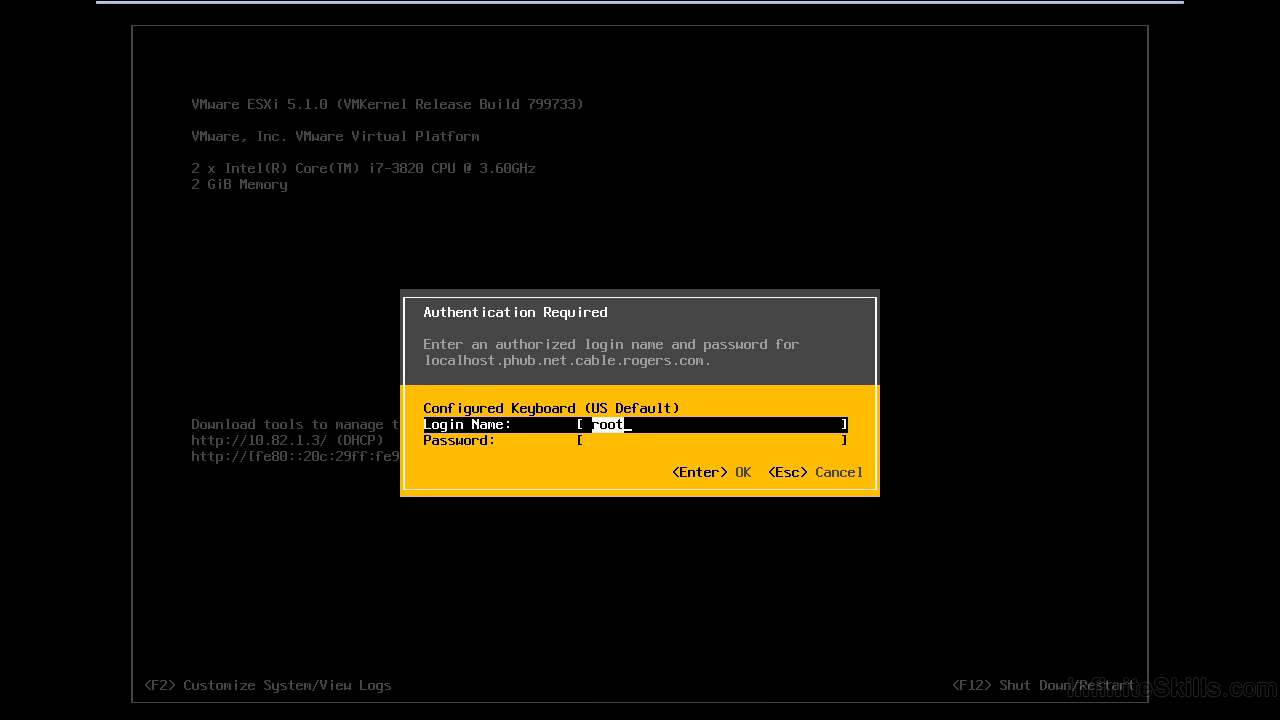
key(Tab)
text(********)
key(Return)
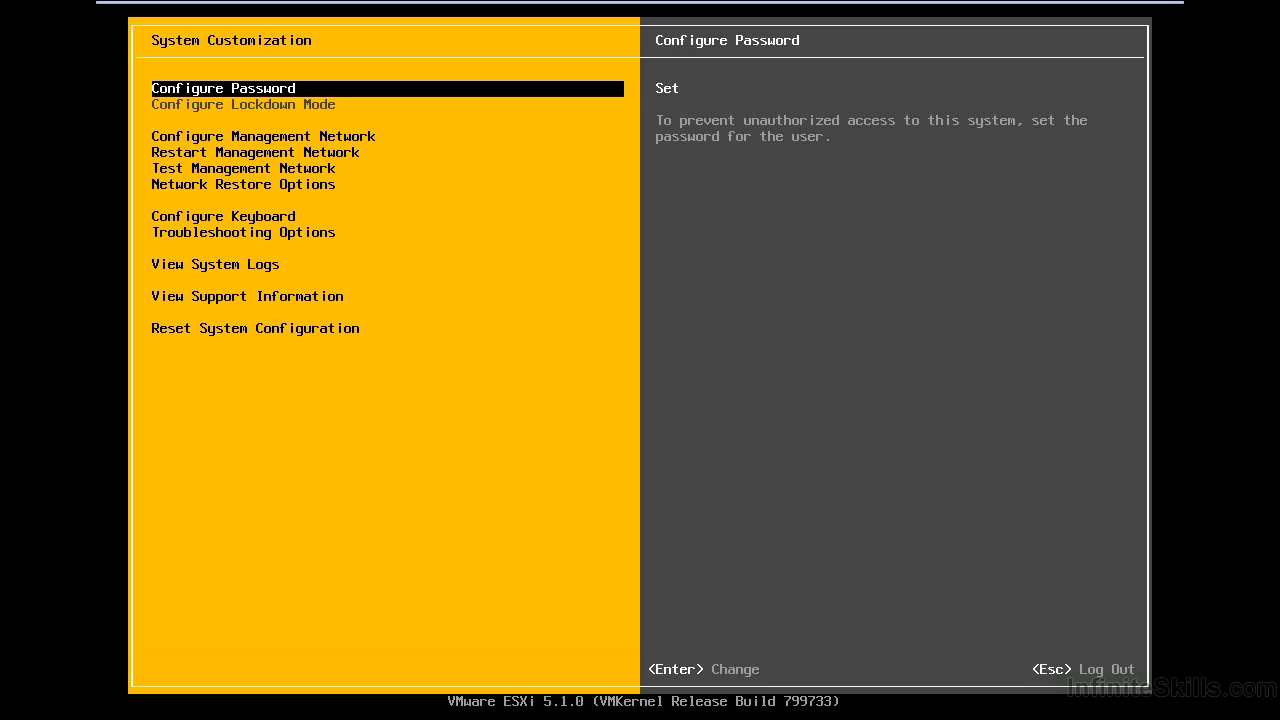
Highlight Configure Management Network to show hostname localhost and DHCP address 10.82.1.3
key(Down)
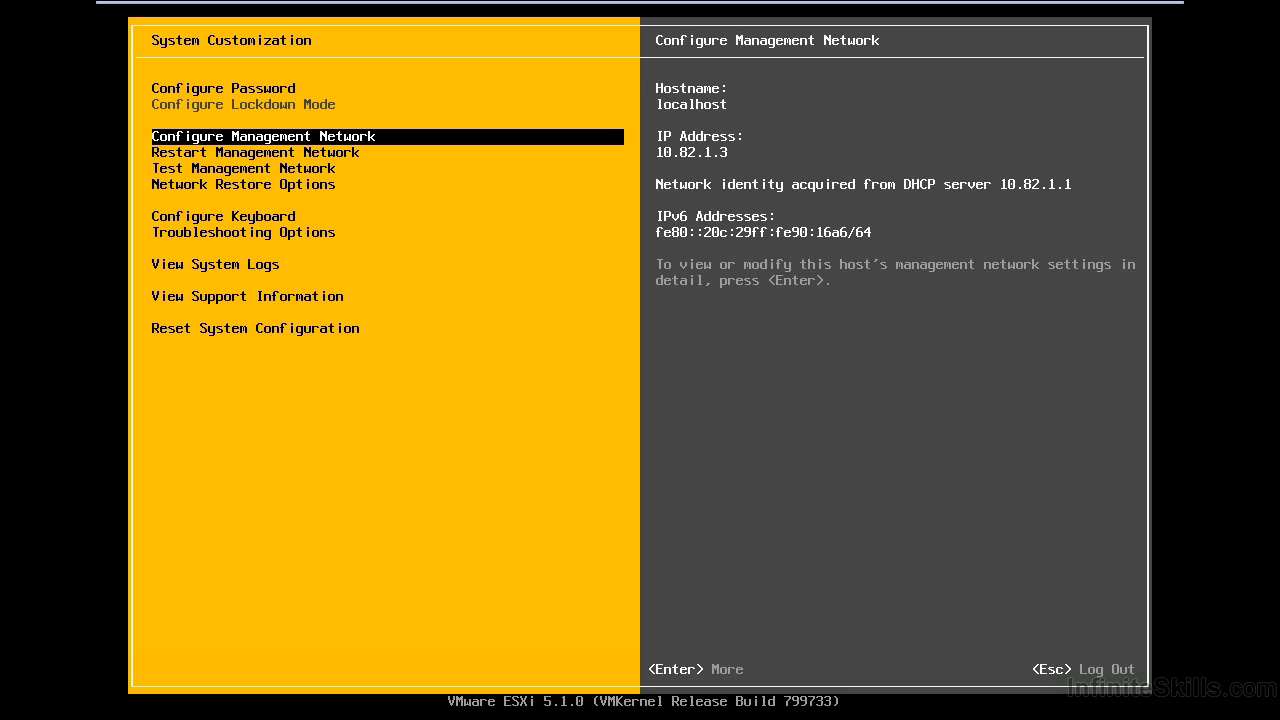
Open Configure Management Network and its Network Adapters list of vmnic0 through vmnic3
key(Return)
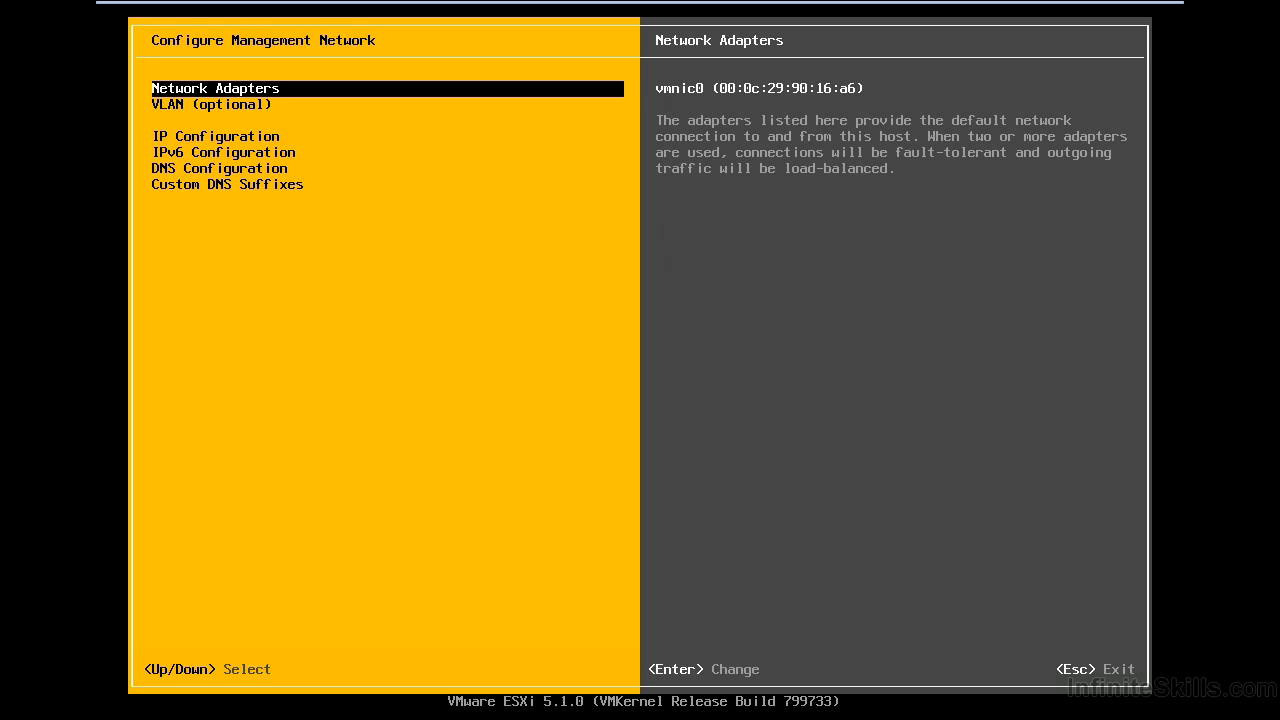
key(Return)
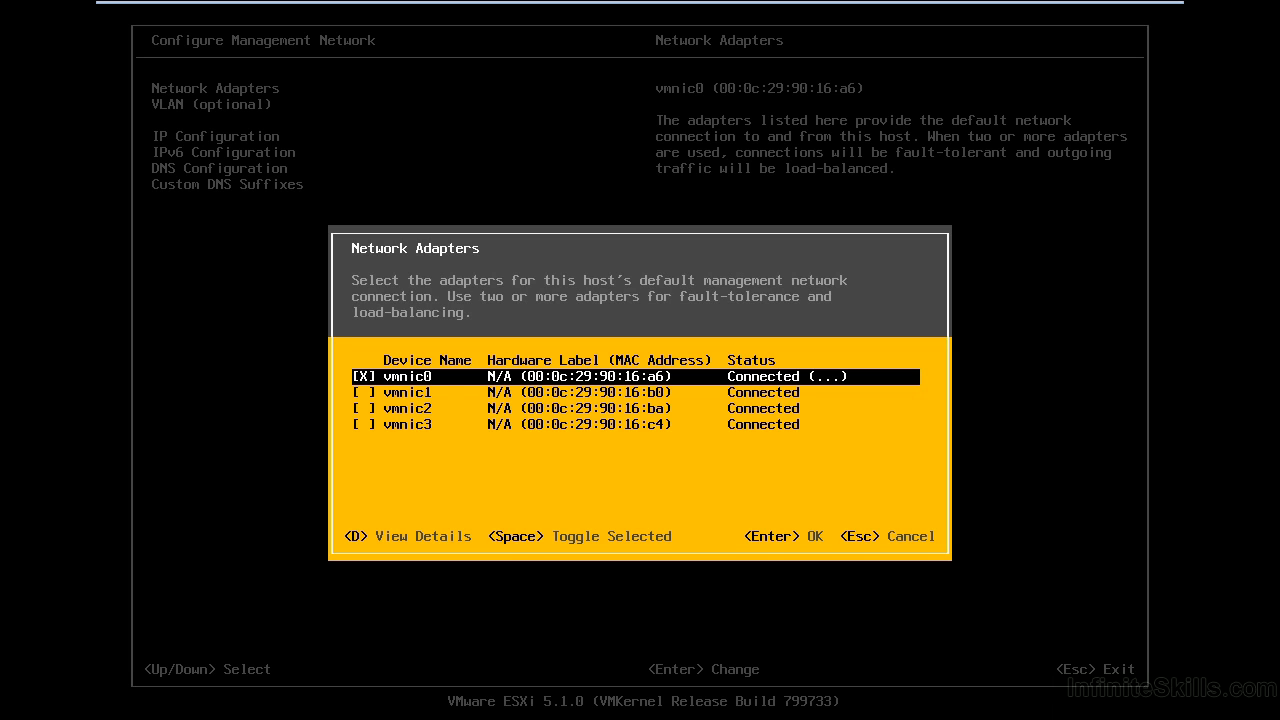
Check vmnic1 as a management adapter alongside vmnic0, then move back to vmnic0
key(Down)
key(space)
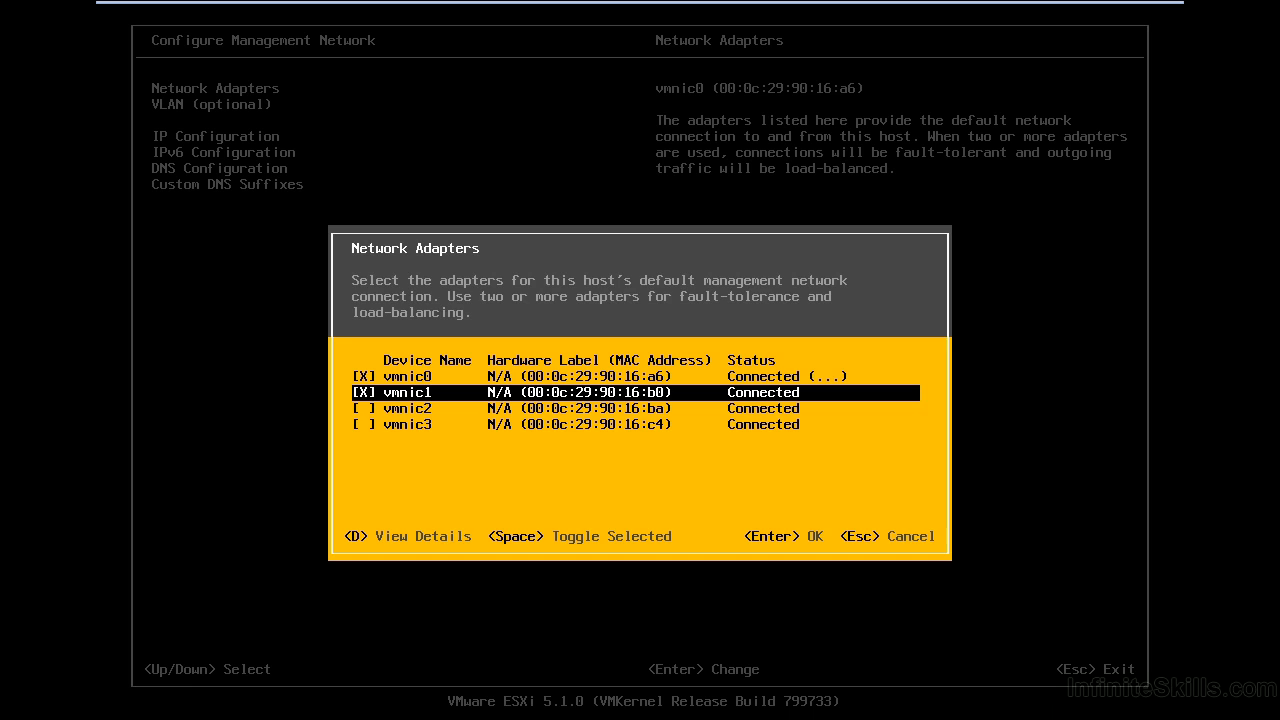
key(Return)
key(Up)
Review the vmnic0 and vmnic2 adapter details, then confirm vmnic0 and vmnic1 for management
key(d)
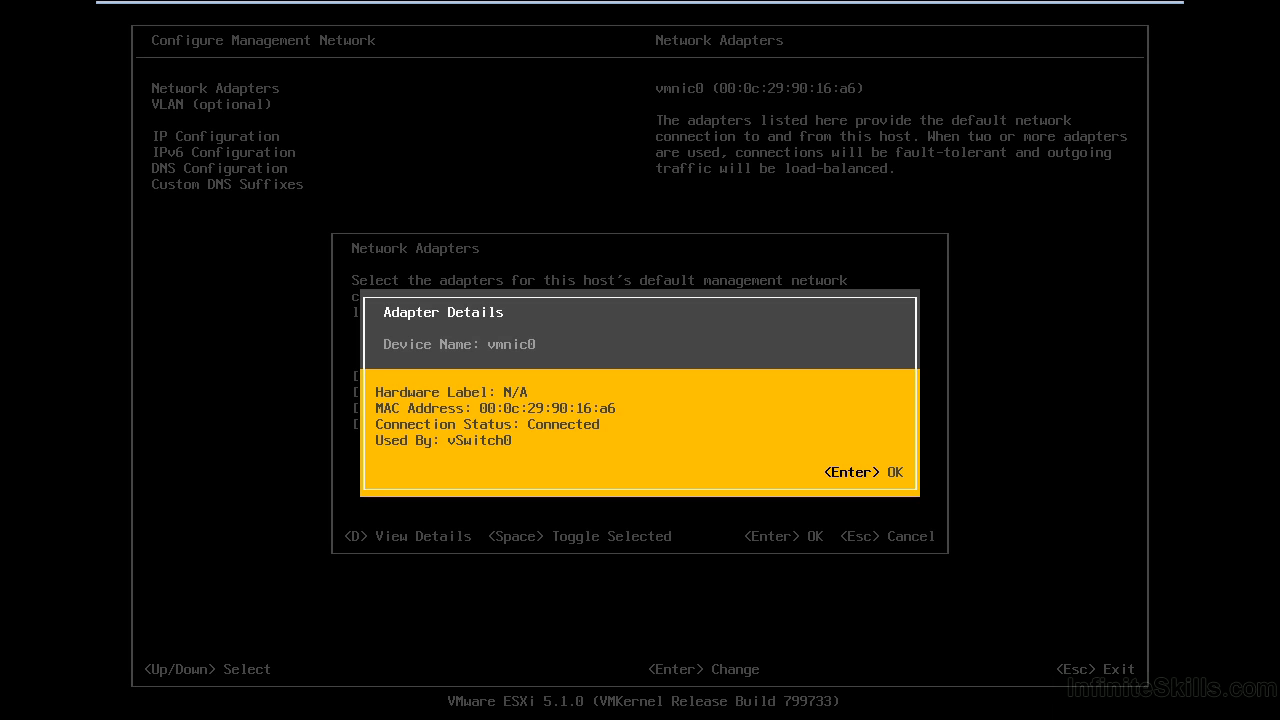
key(Return)
key(Down)
key(Down)
key(d)
key(Return)
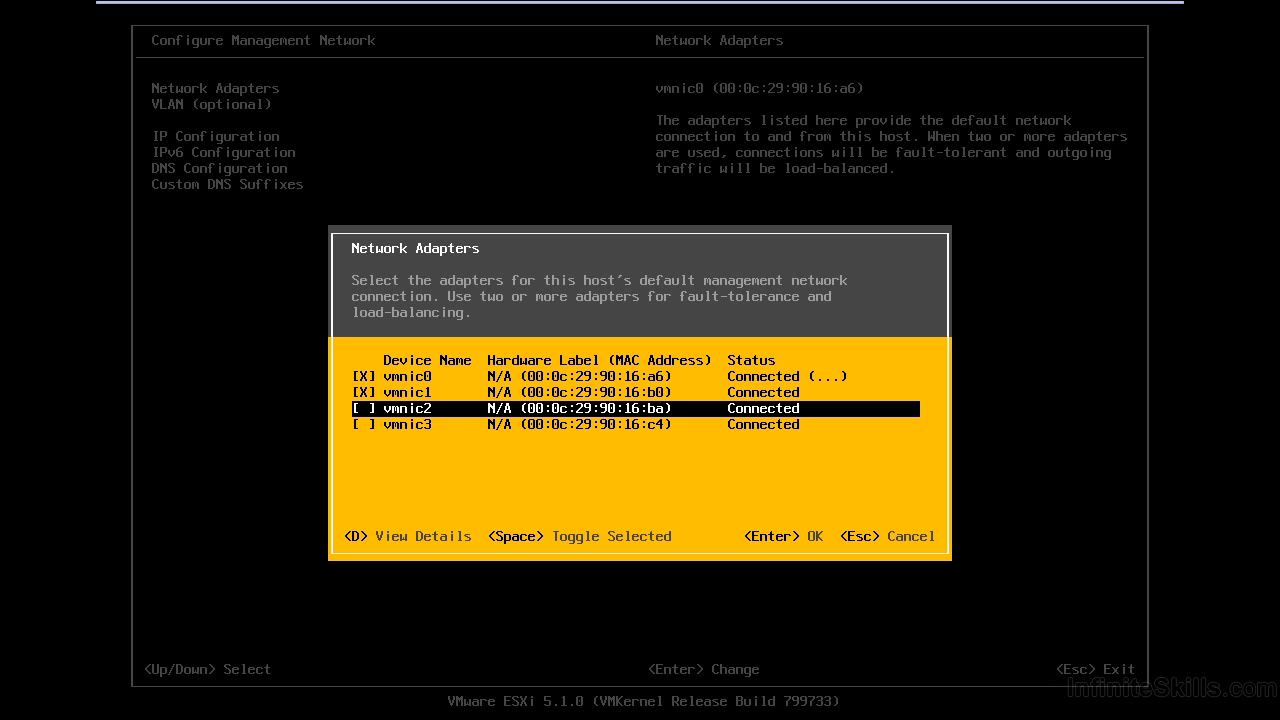
key(Return)
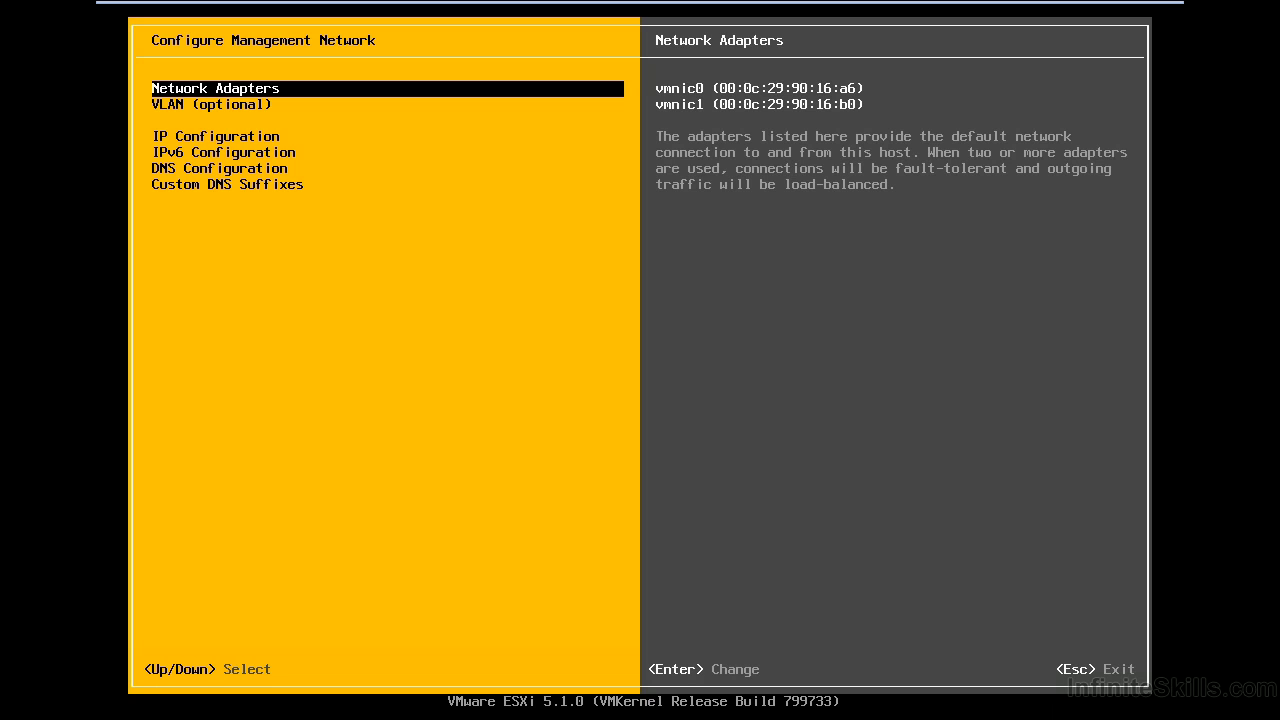
key(Down)
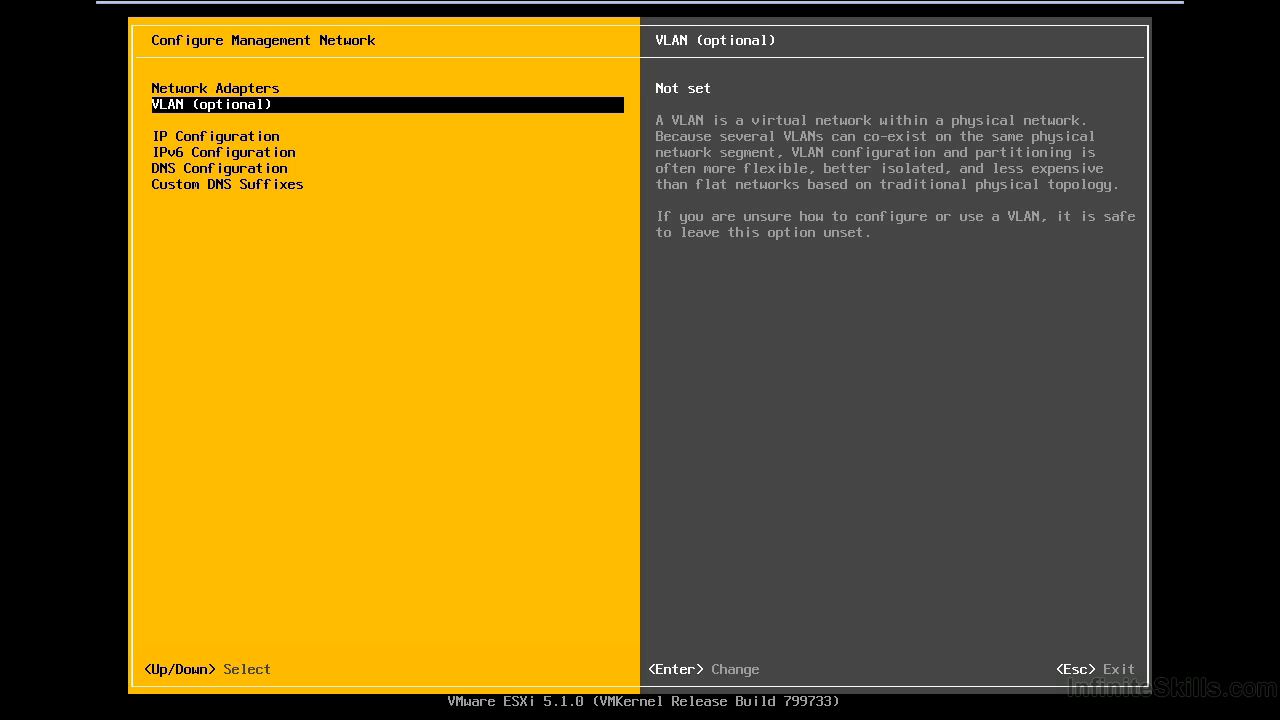
key(Return)
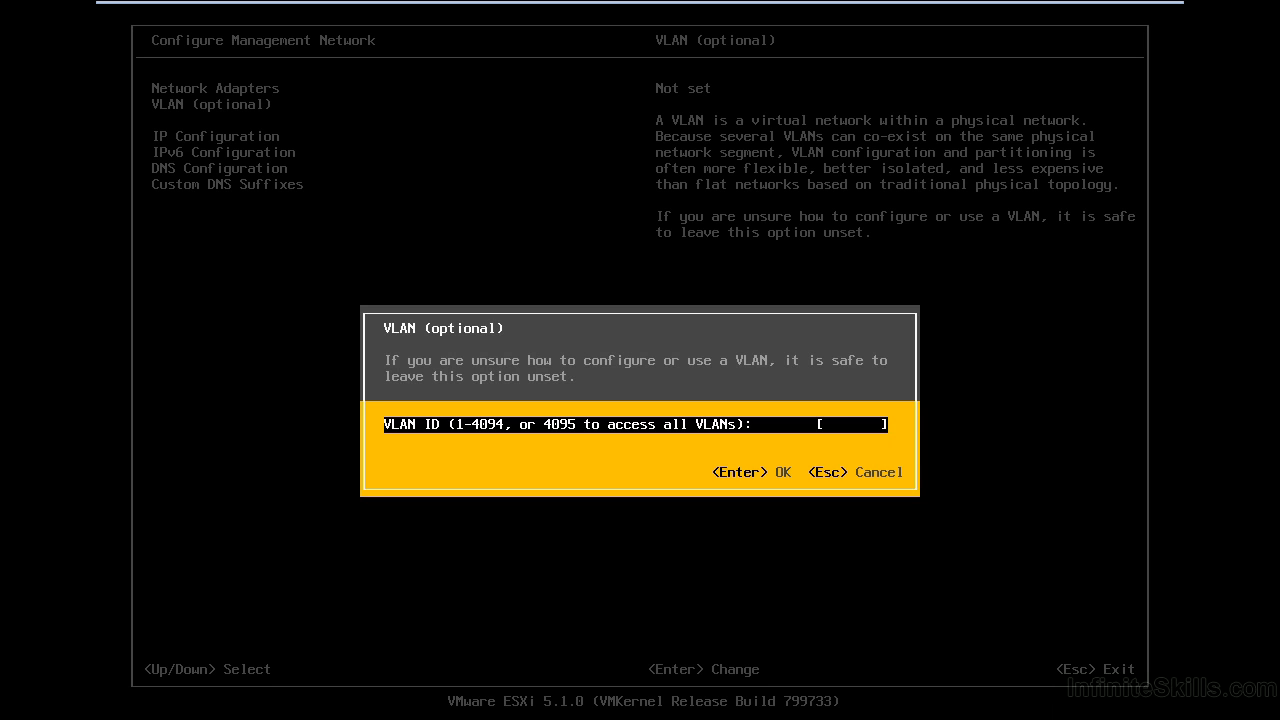
key(Escape)
Set a static IP of 10.82.1.250 with mask 255.255.255.0 and gateway 10.82.1.1
key(Down)
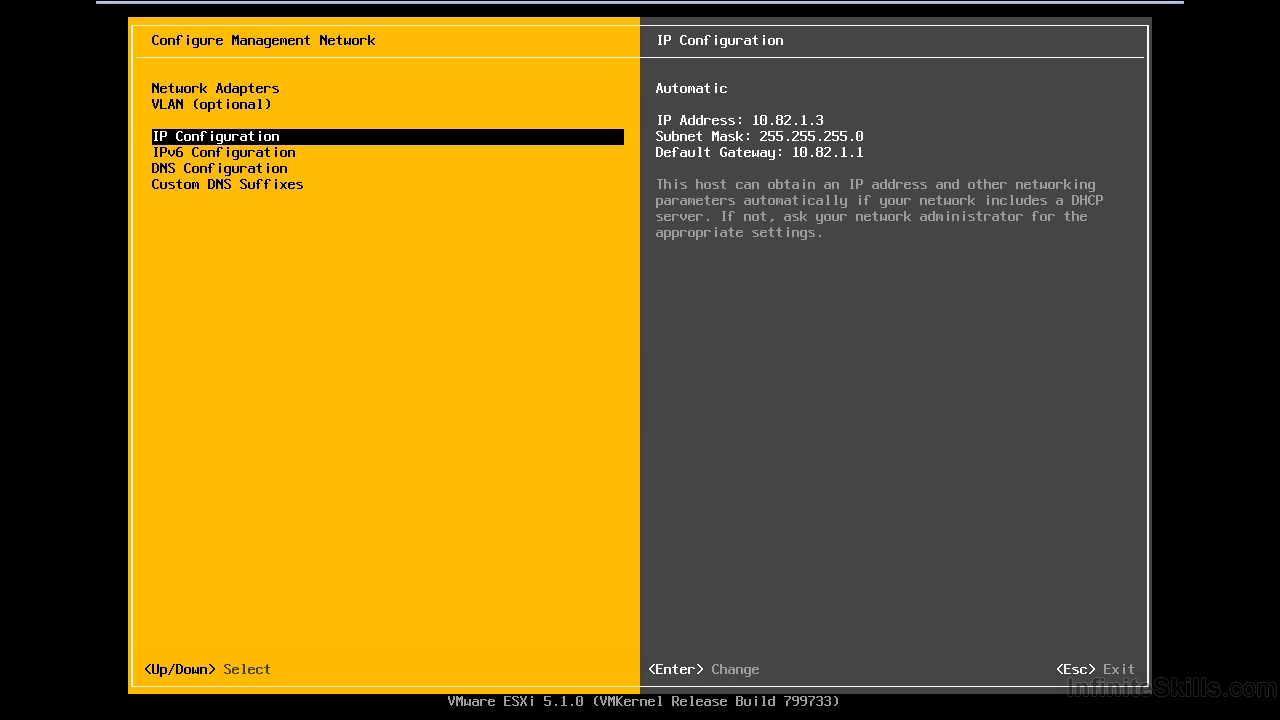
key(Return)
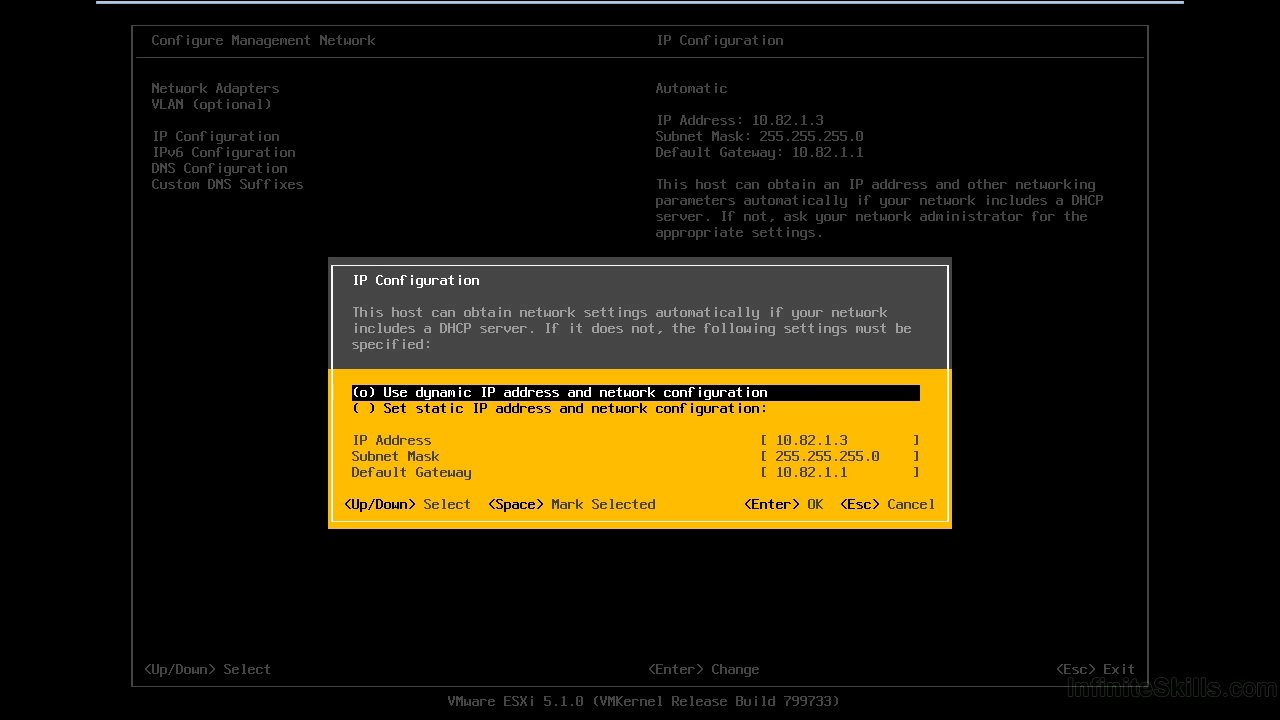
key(Down)
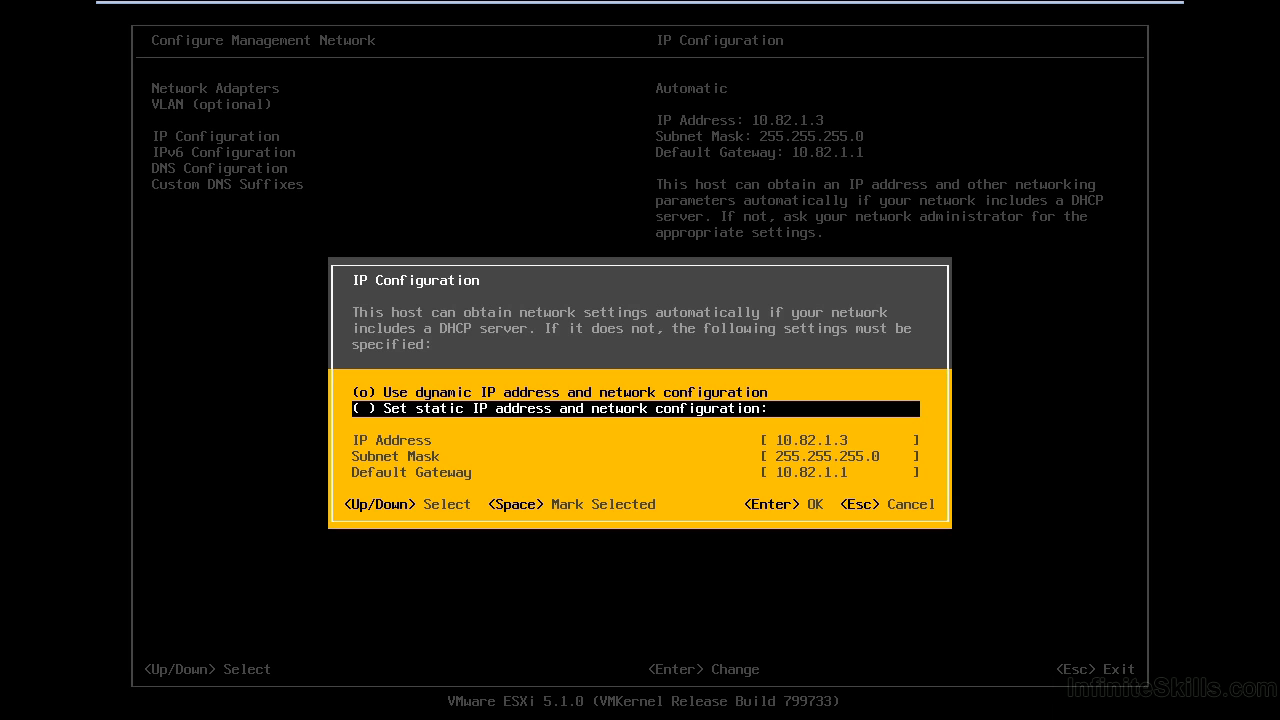
key(space)
key(Down)
key(End)
key(BackSpace)
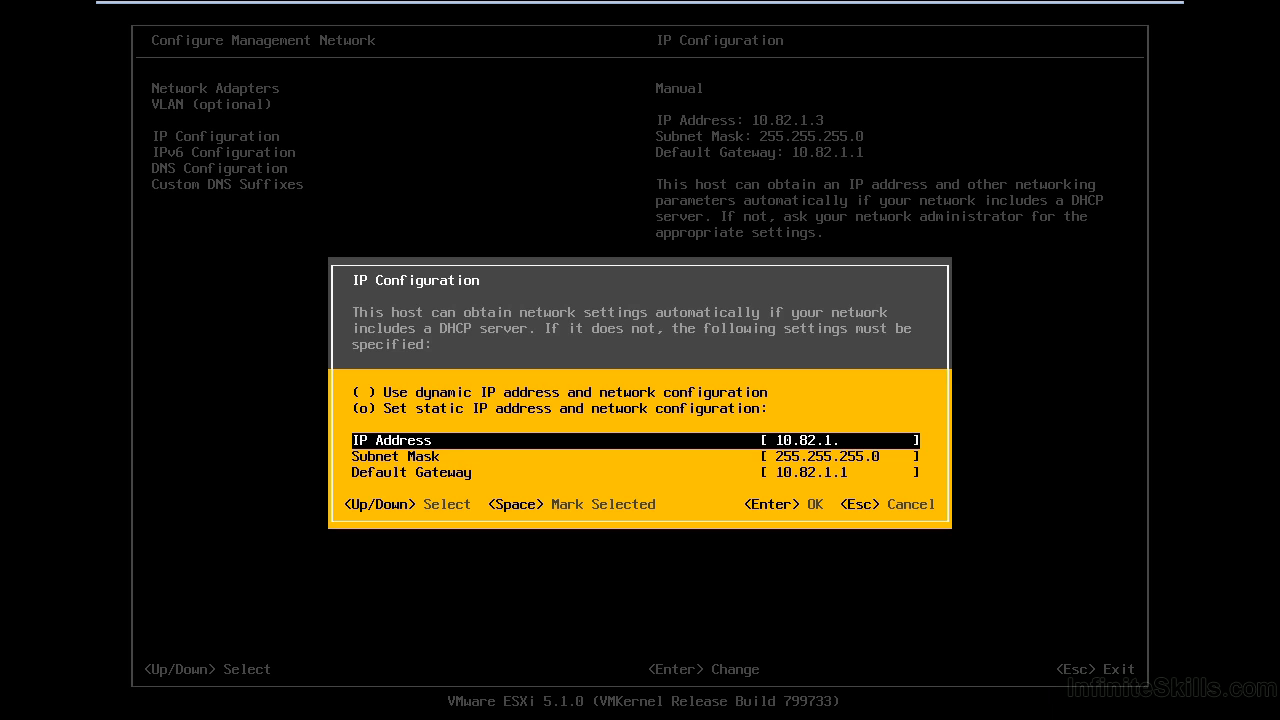
text(250)
key(Down)
key(Down)
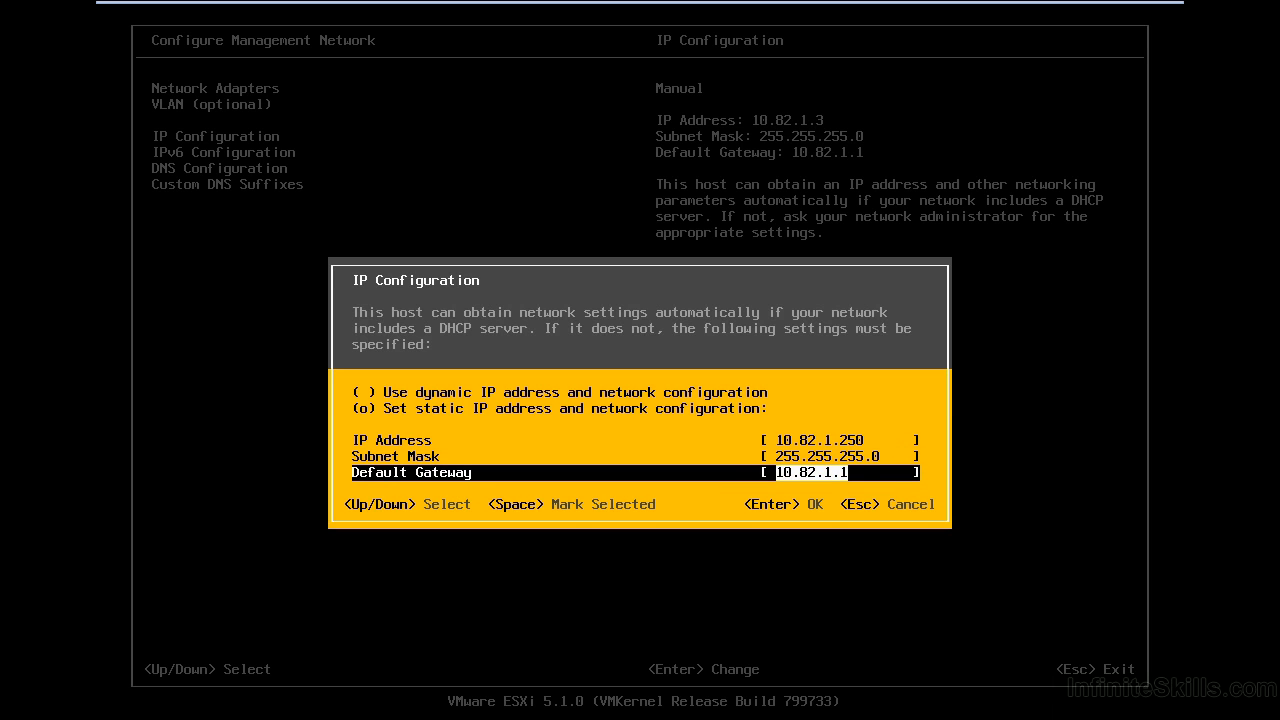
key(Return)
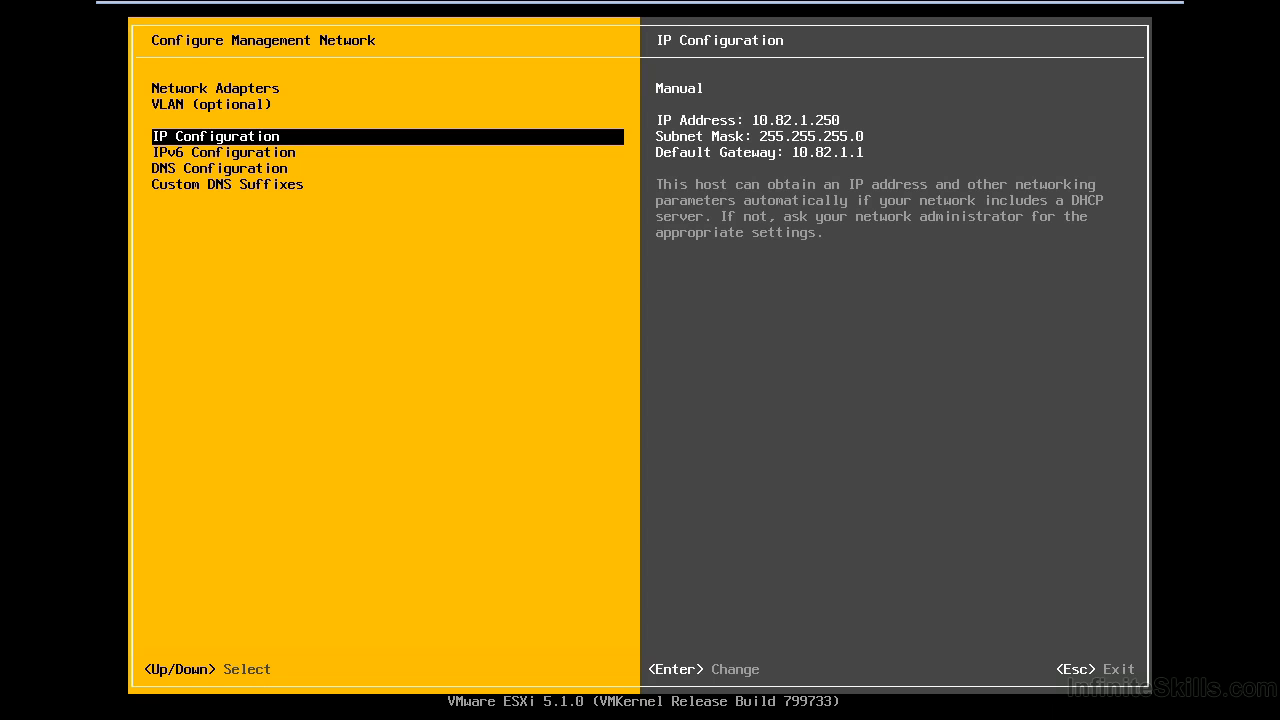
In DNS Configuration, change the hostname from localhost to esx-01, keeping DNS 8.8.8.8
key(Down)
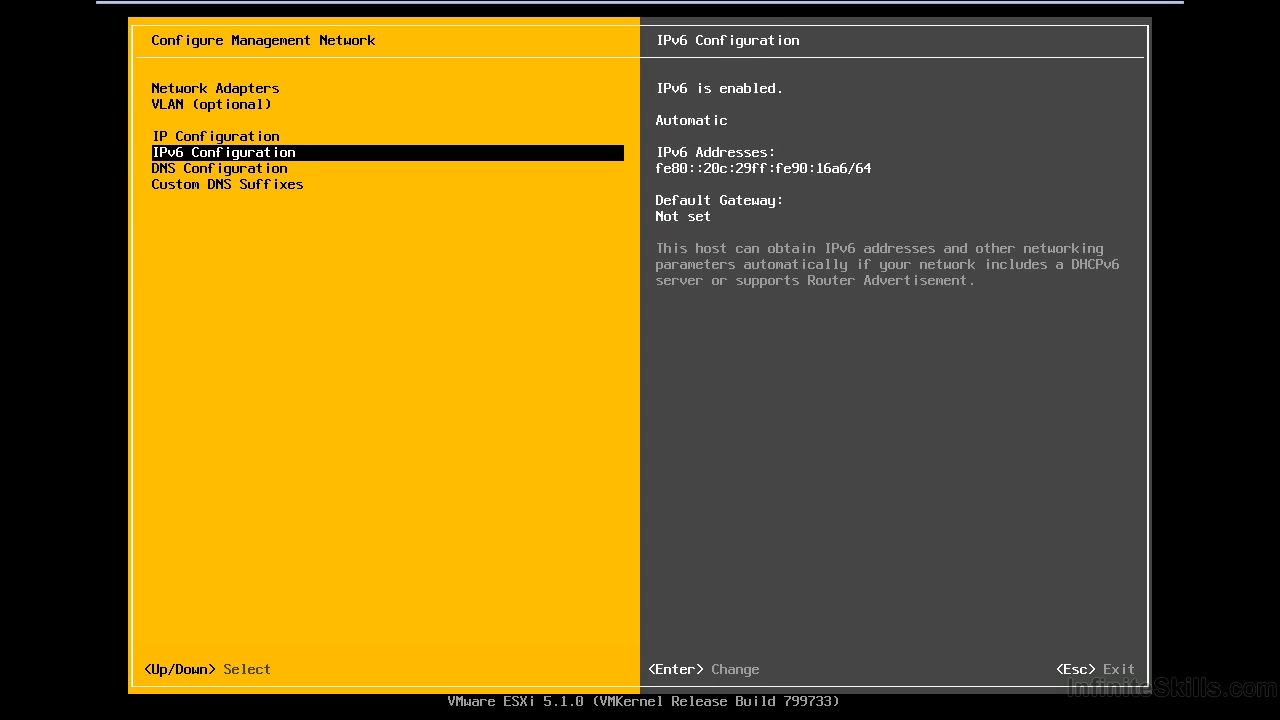
key(Down)
key(Return)
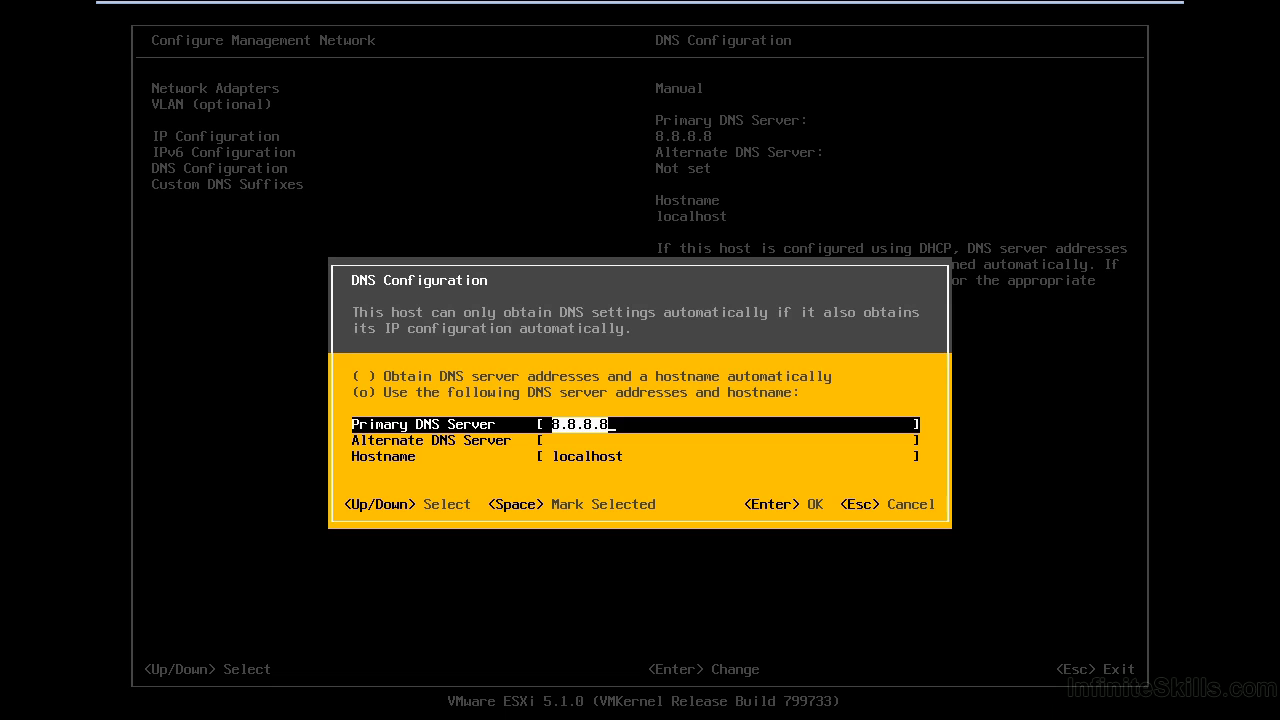
key(Down)
key(Down)
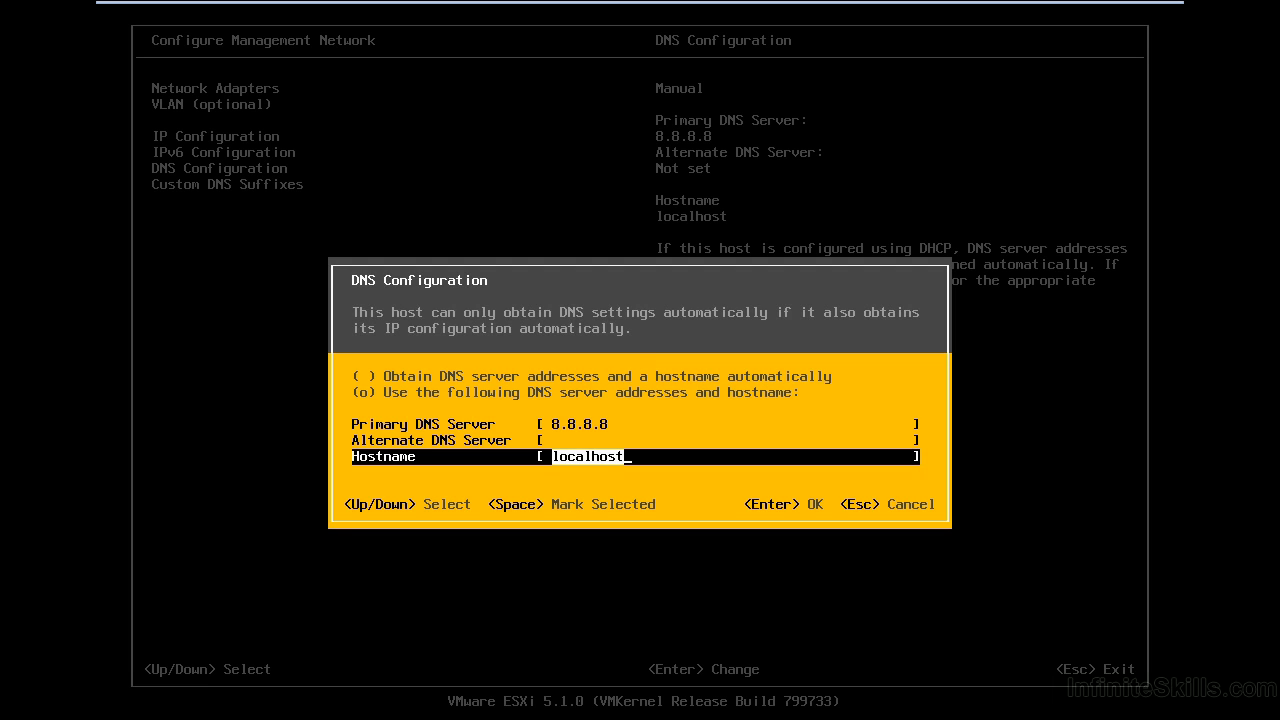
key(BackSpace)
text(esx-01)
key(Return)
Replace the custom DNS suffix with vmwarelab.local and exit to the apply-changes prompt
key(Down)
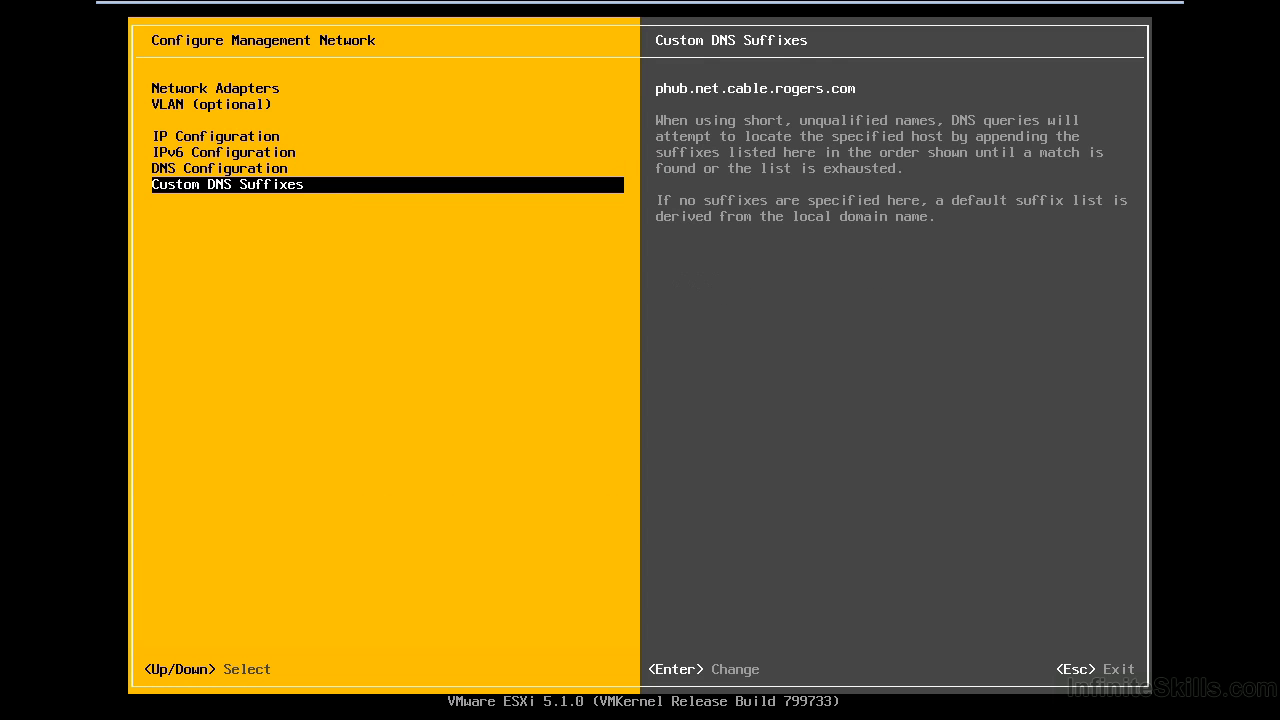
key(Return)
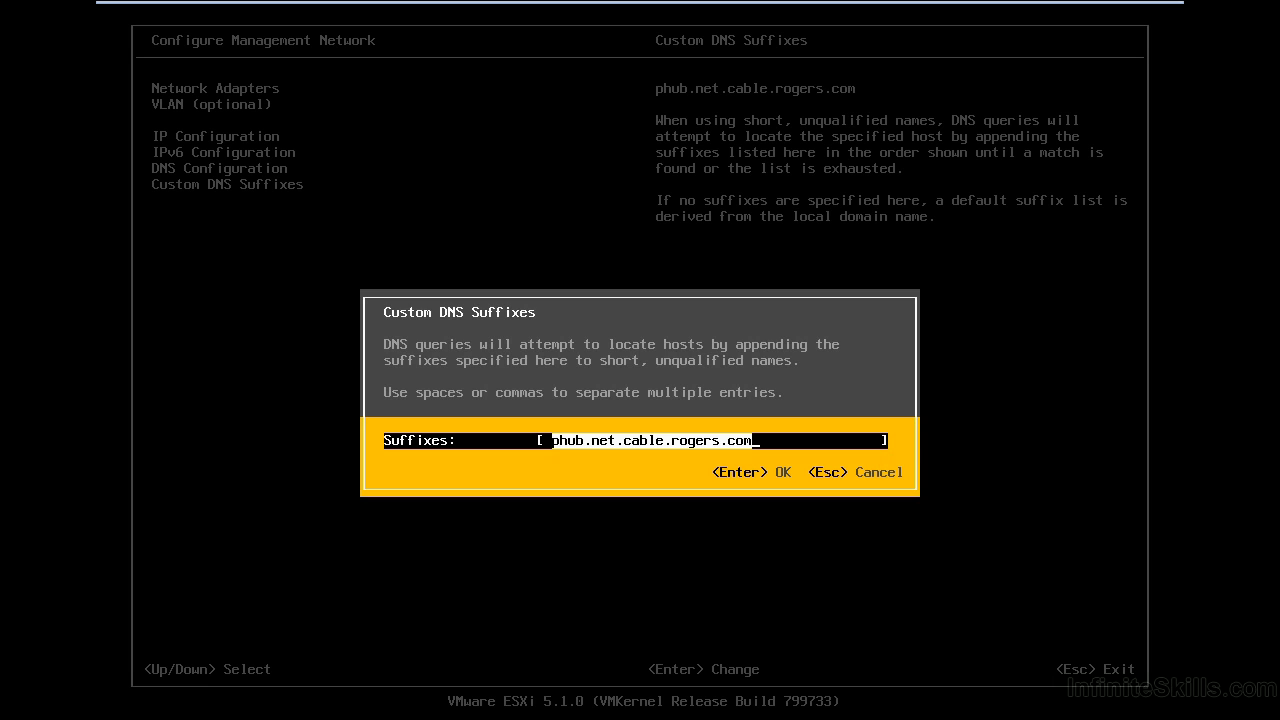
key(BackSpace)
text(vmwarelab.loca)
key(Return)
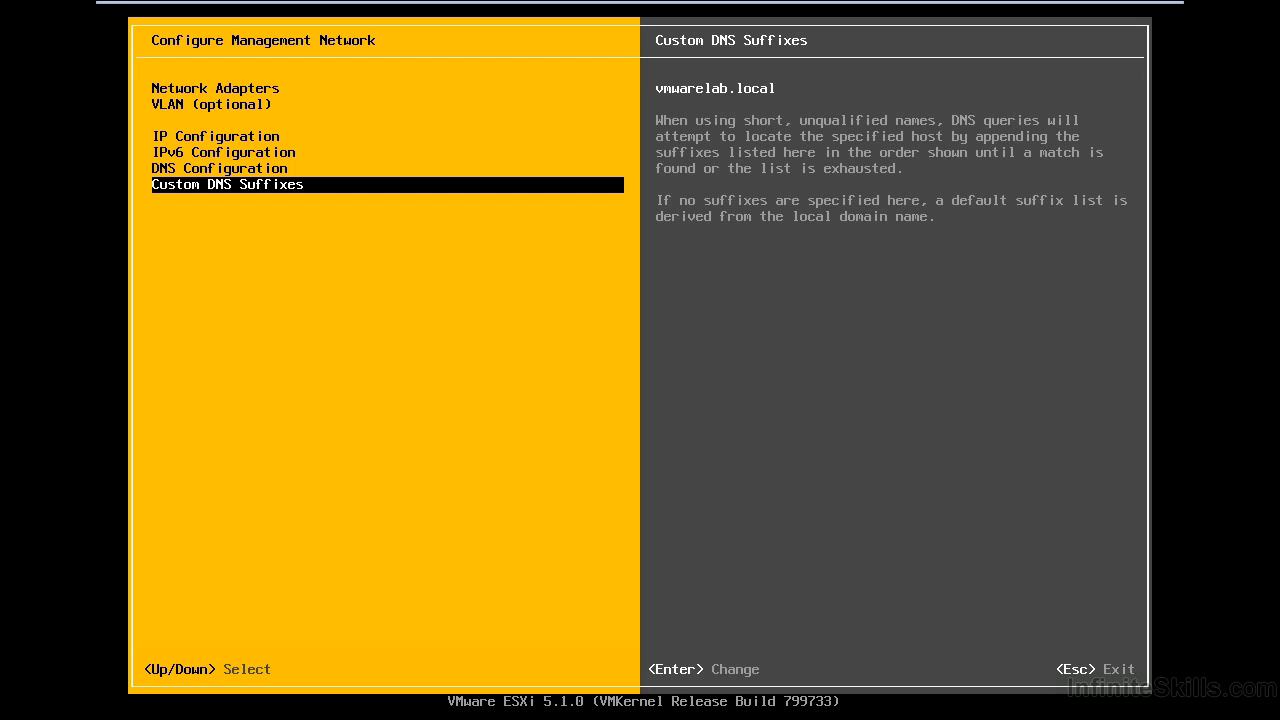
key(Escape)
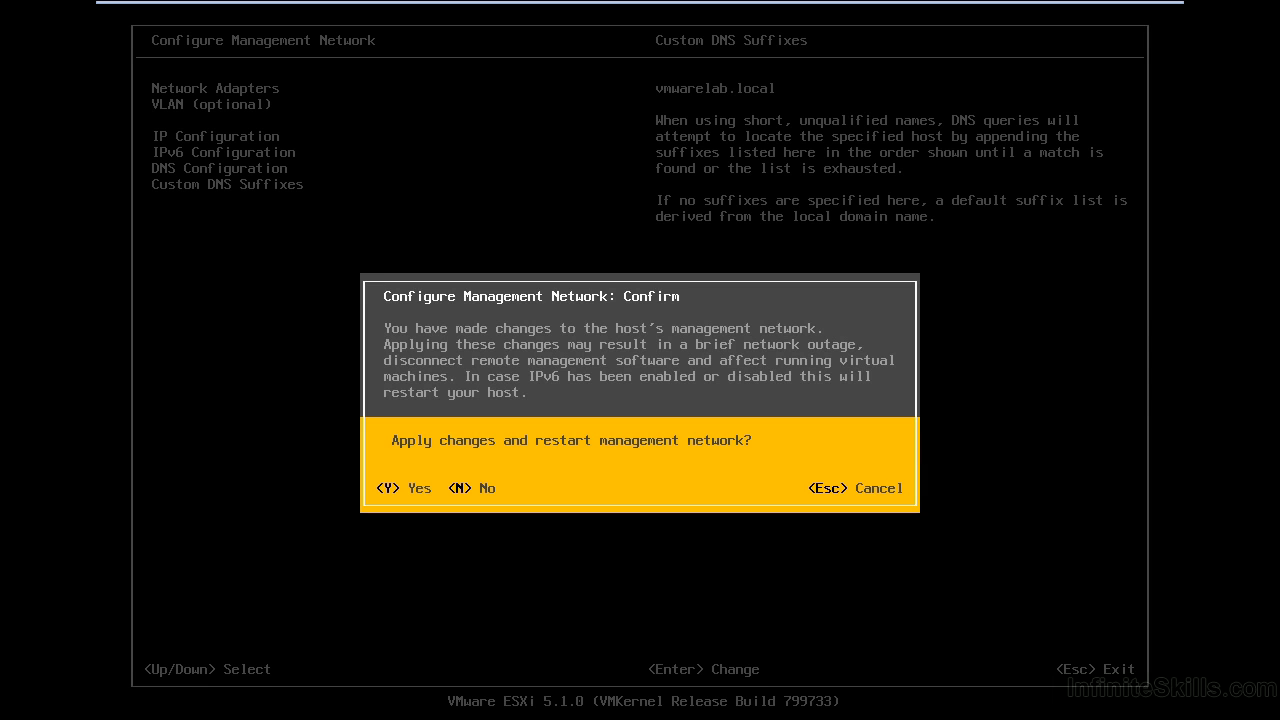
Apply the changes, restart the management network, and return to System Customization
key(Escape)
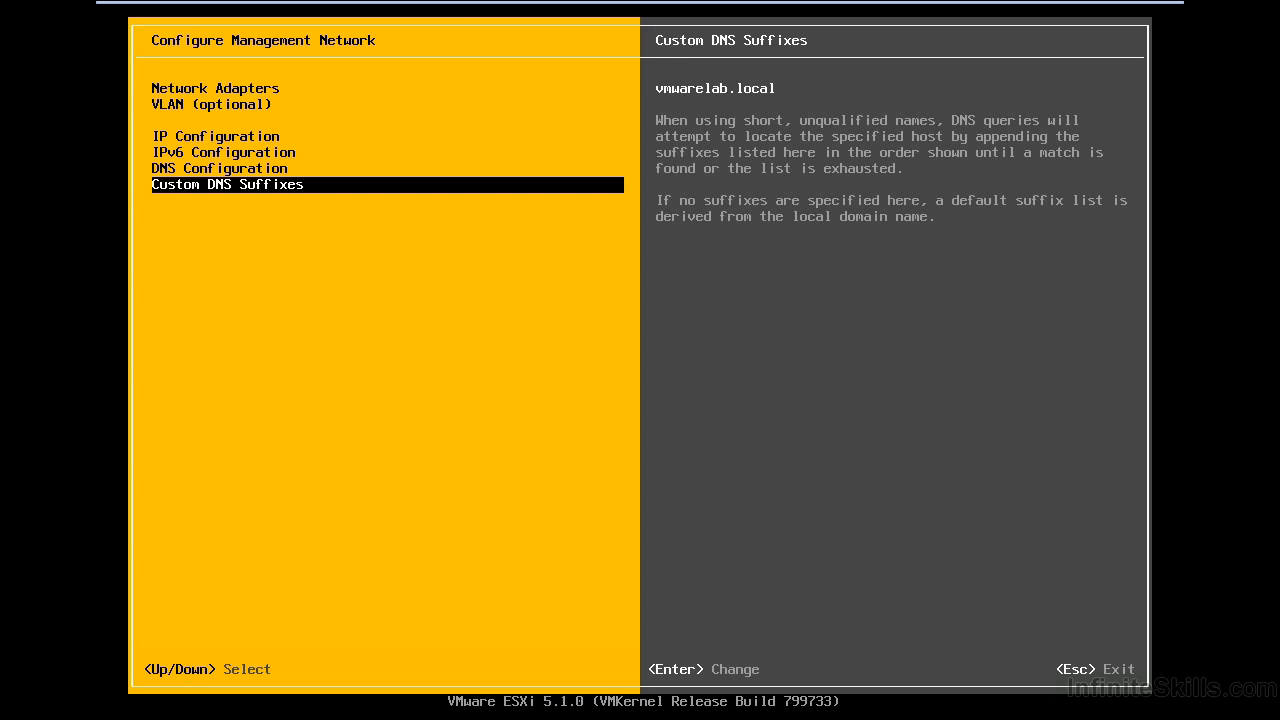
key(Escape)
key(Down)
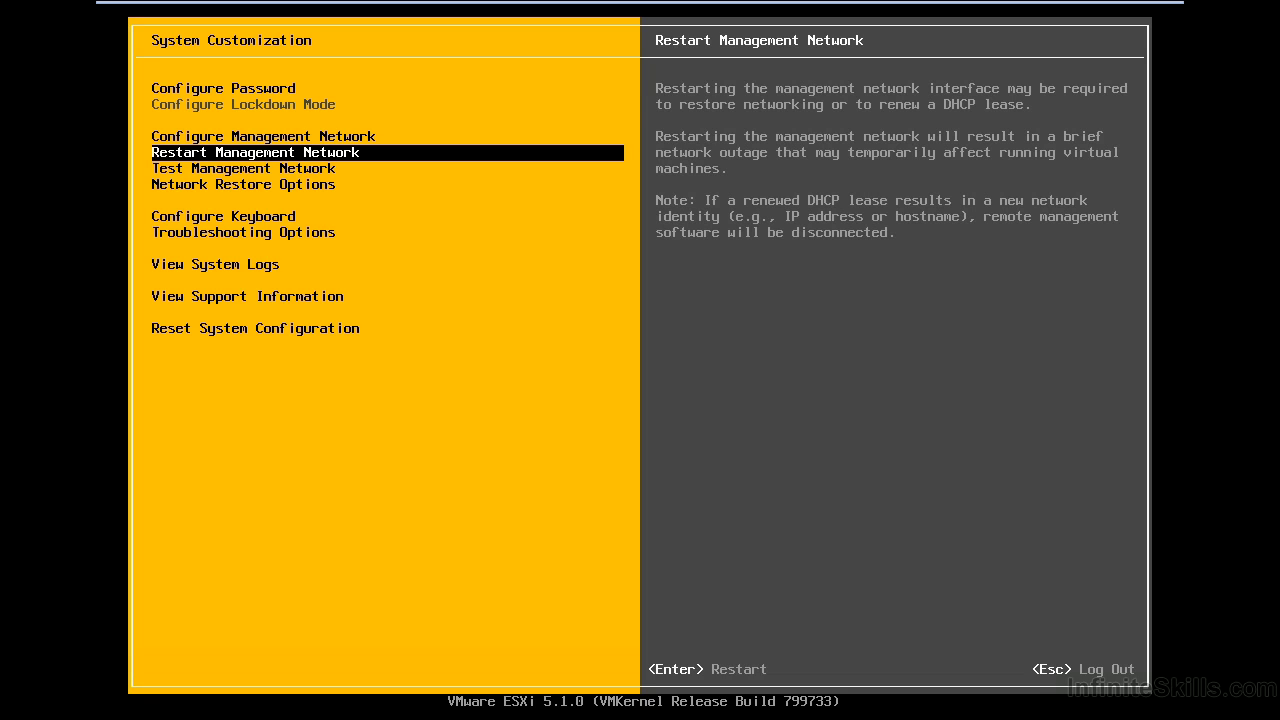
key(Down)
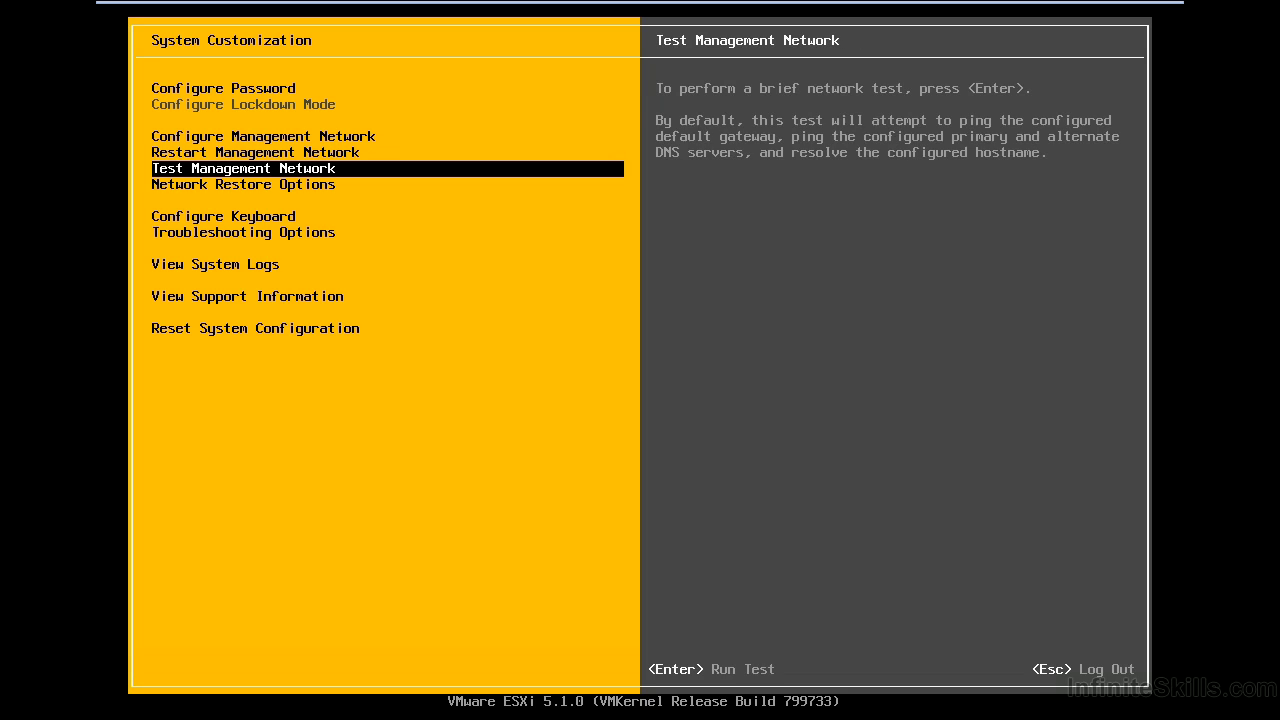
key(Return)
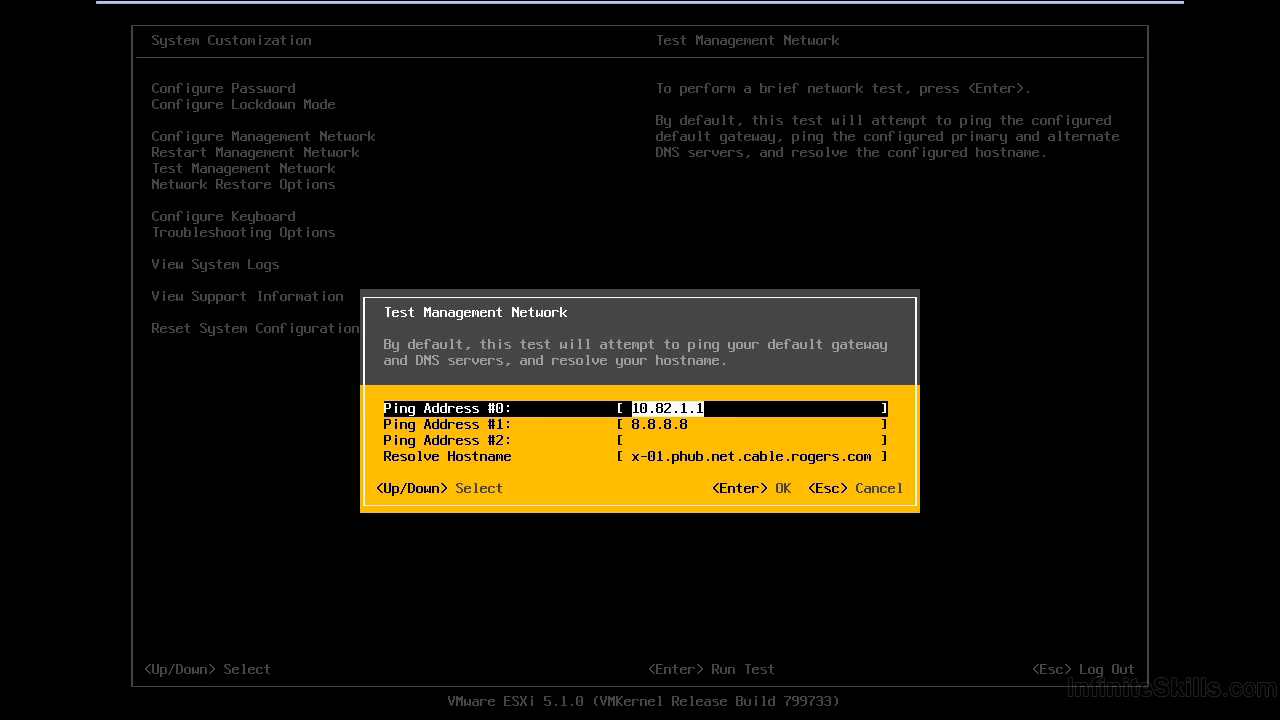
key(Escape)
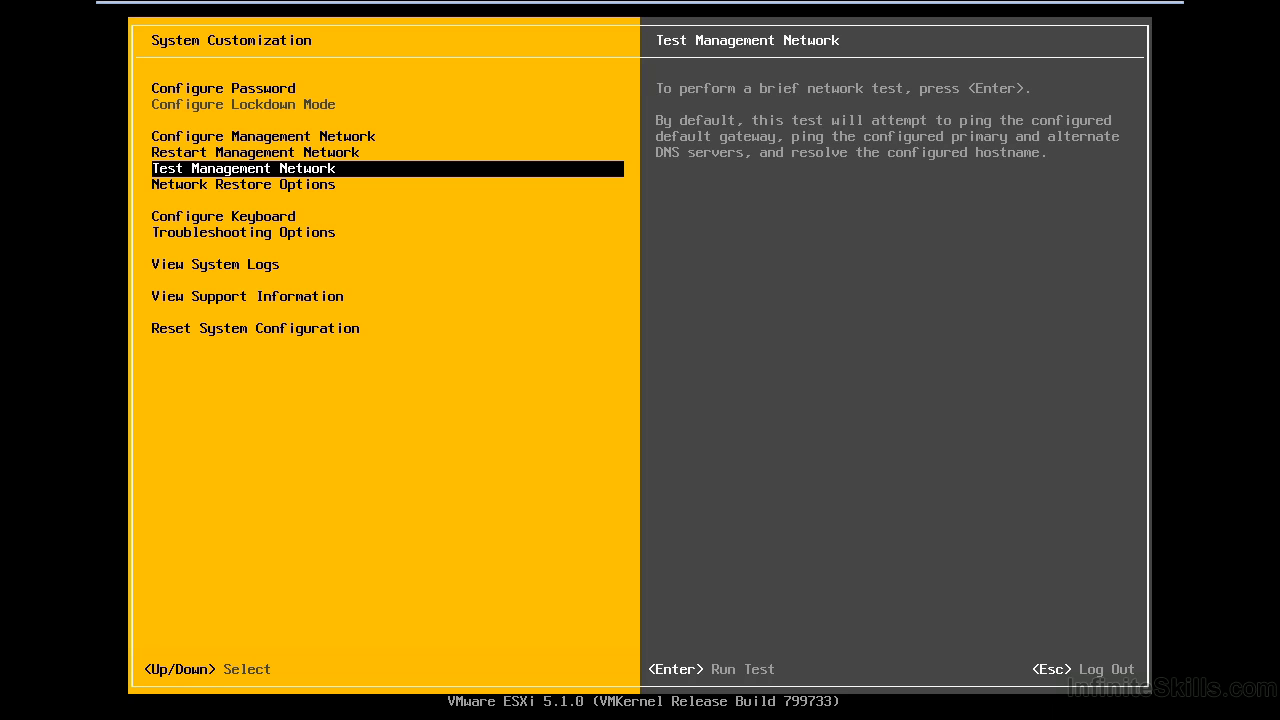
key(Down)
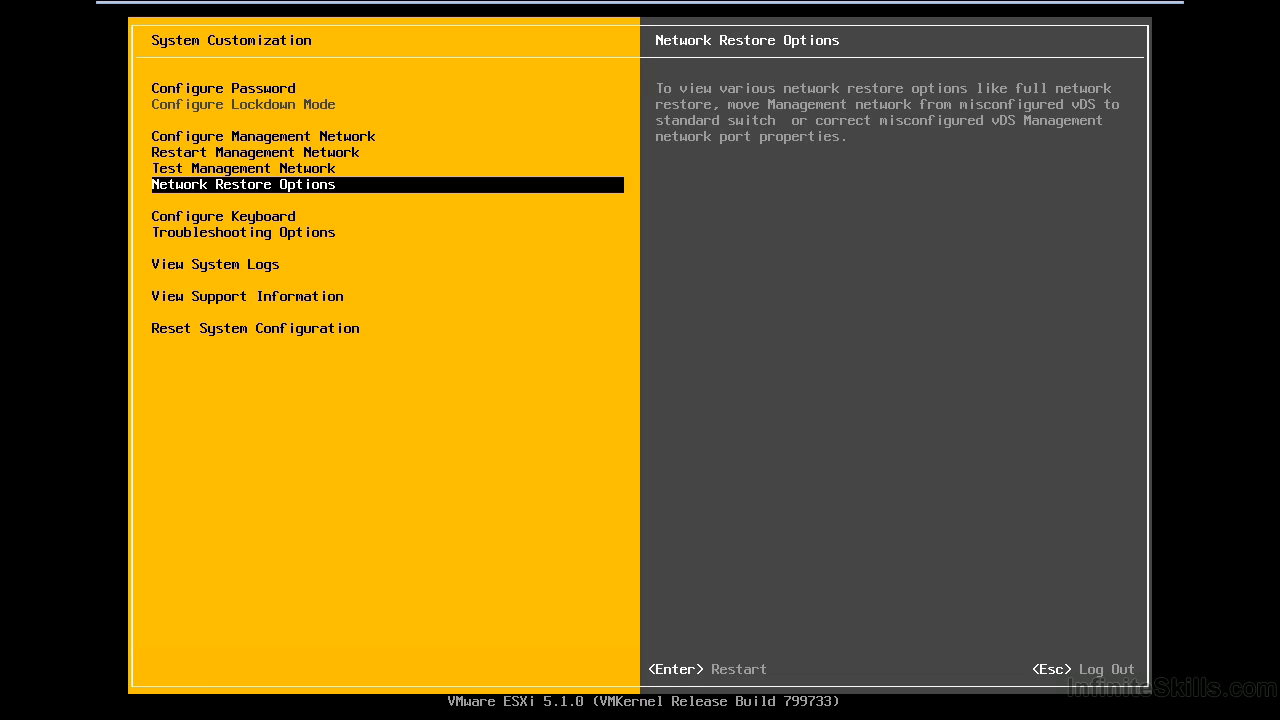
key(Return)
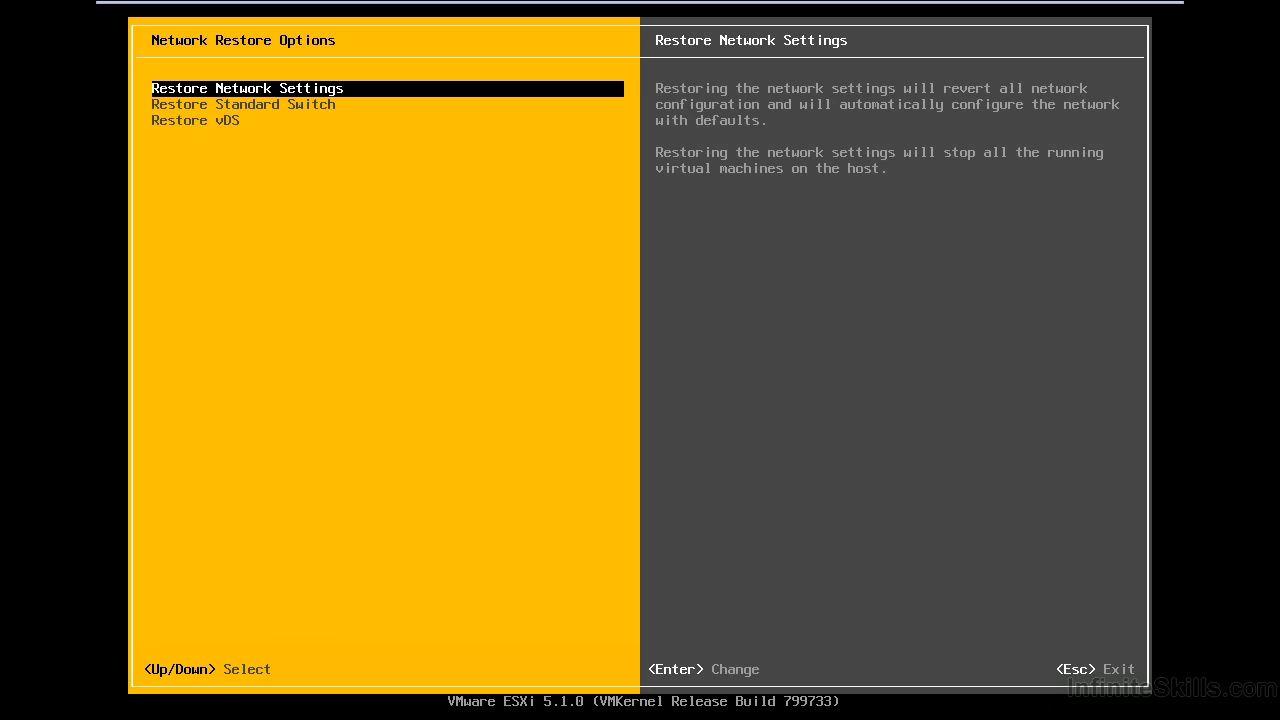
key(Escape)
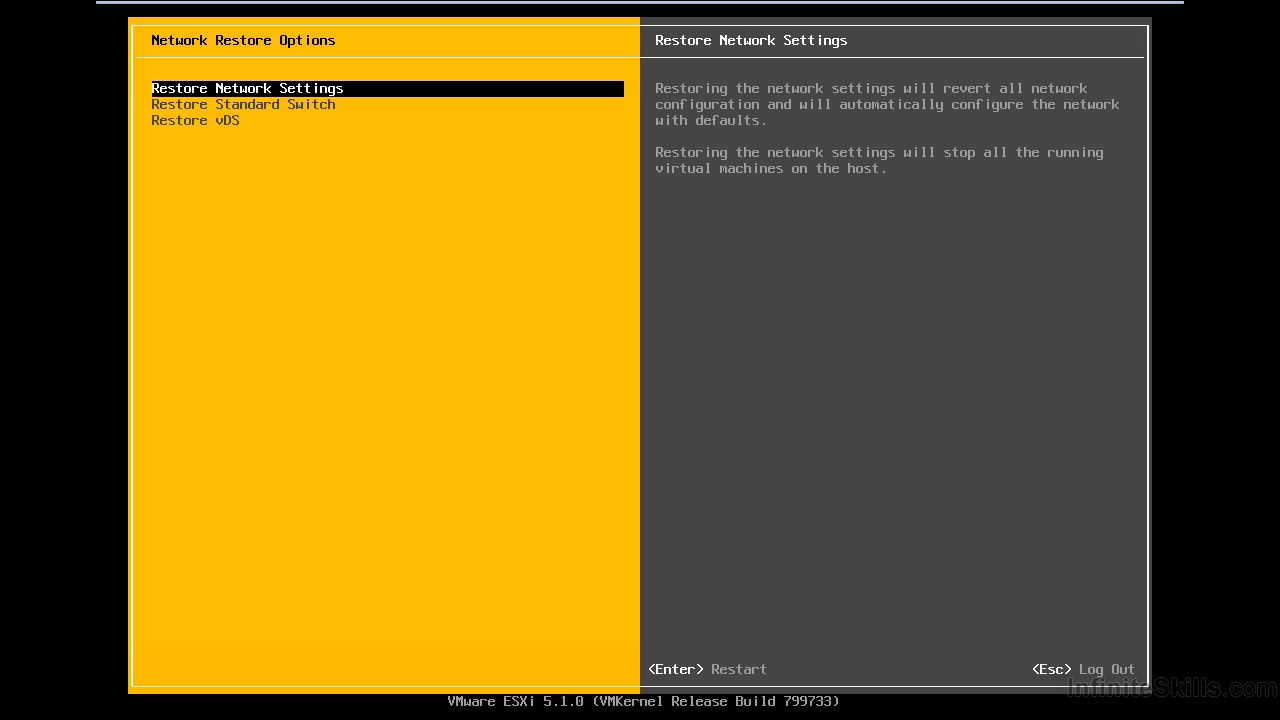
key(Escape)
key(Down)
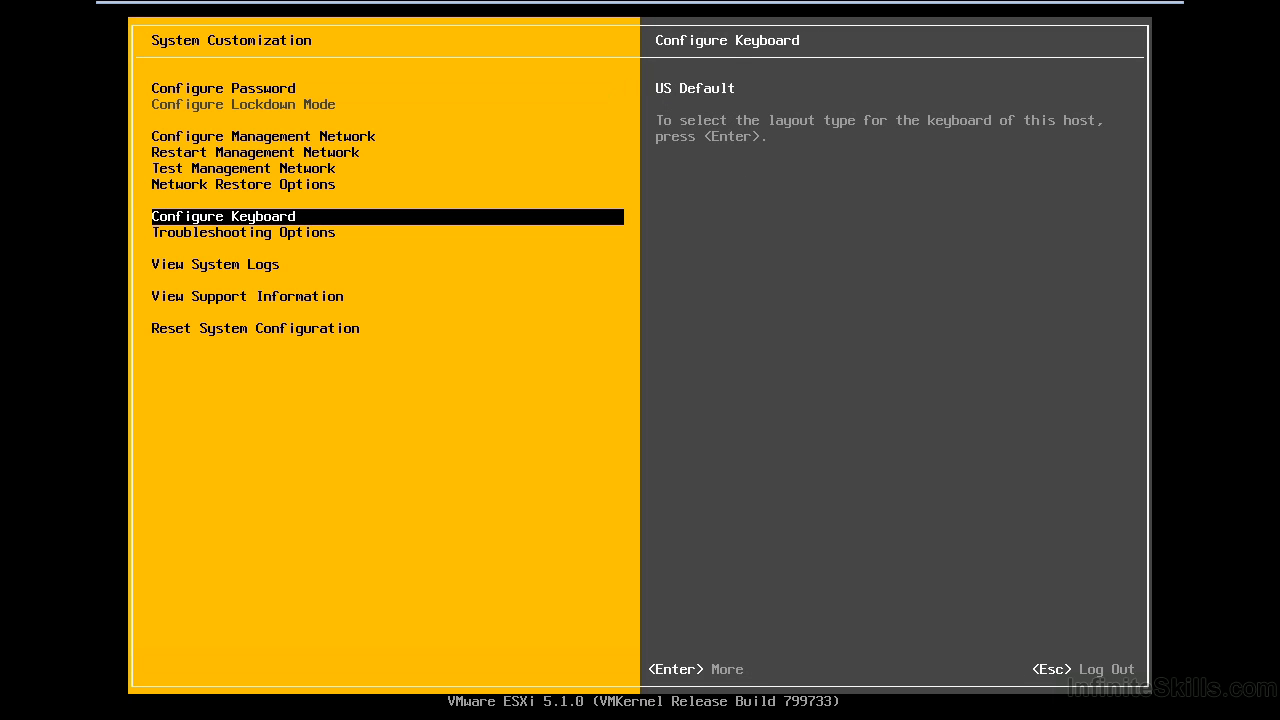
Visit Troubleshooting Options, then highlight View System Logs to list Syslog through vobd
key(Down)
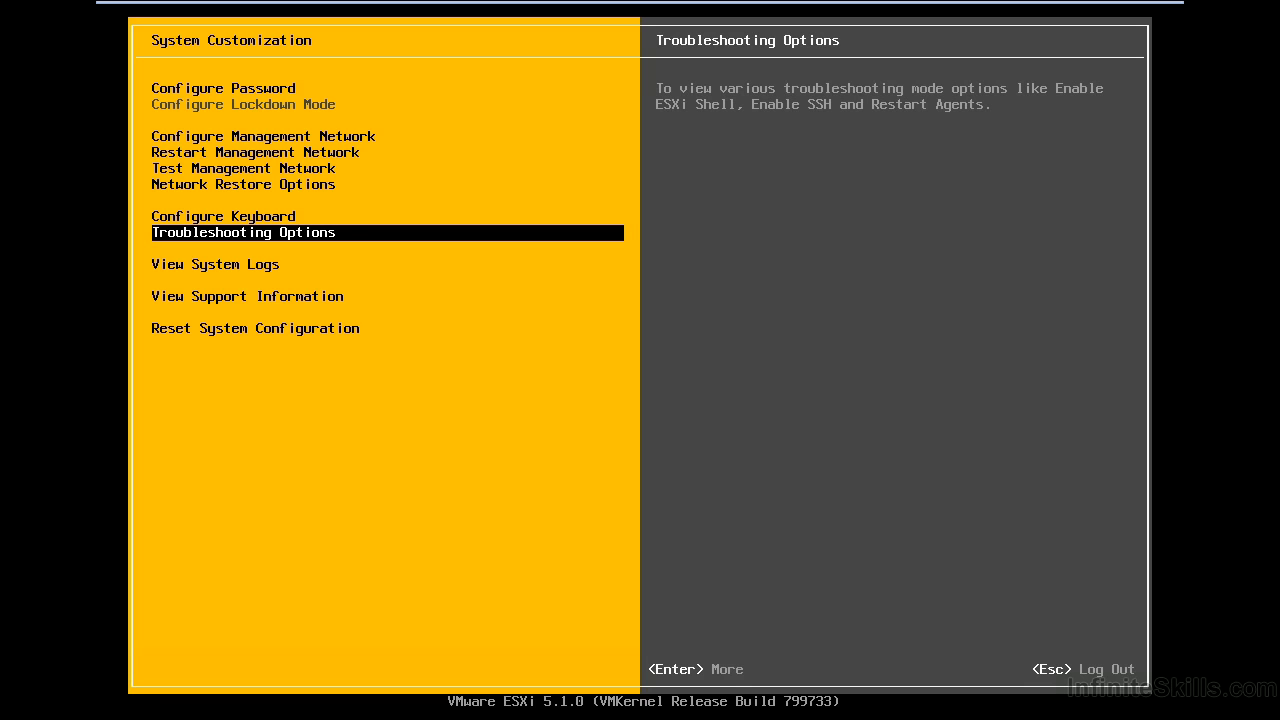
key(Return)
key(Down)
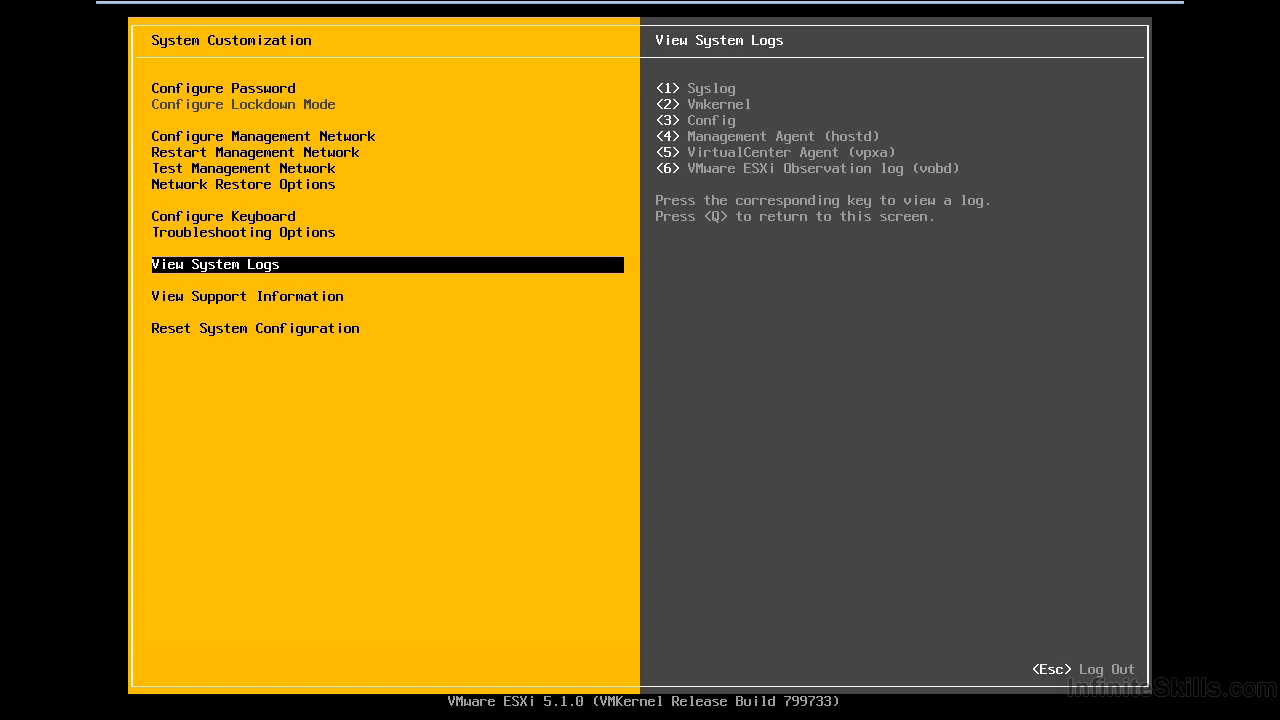
Read the Syslog, Vmkernel and Config logs one after another, closing each
key(1)
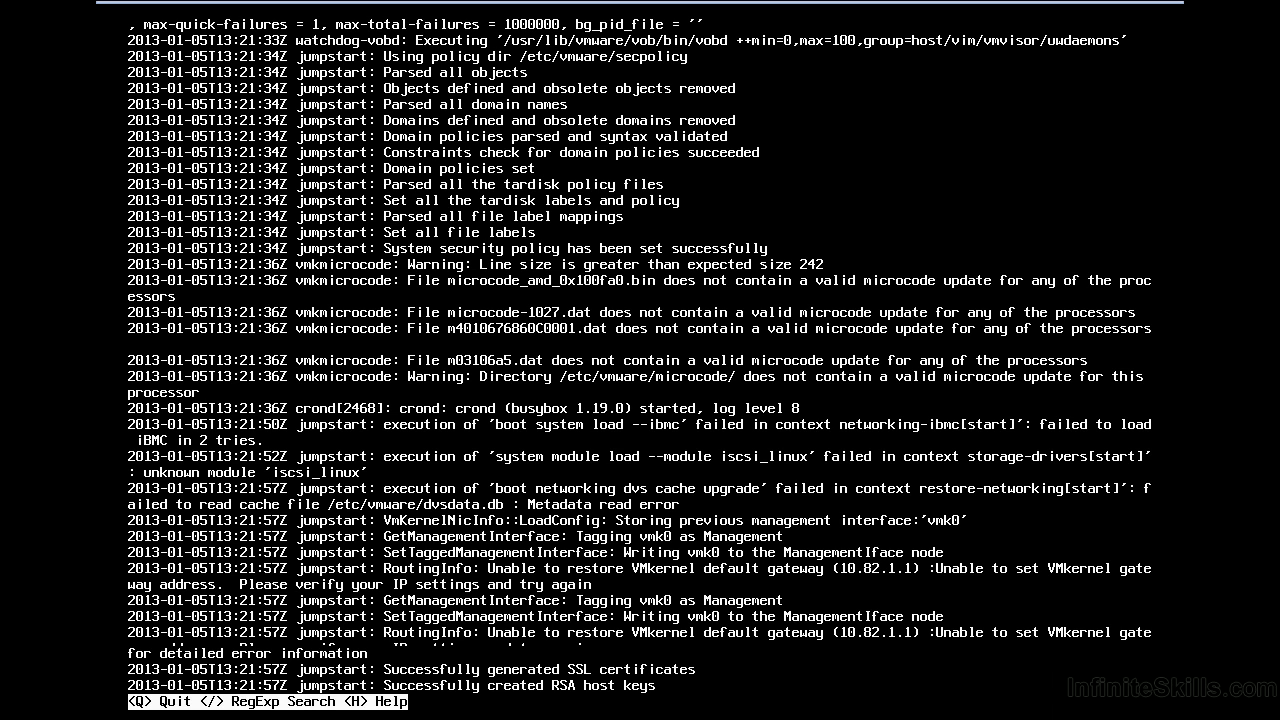
key(q)
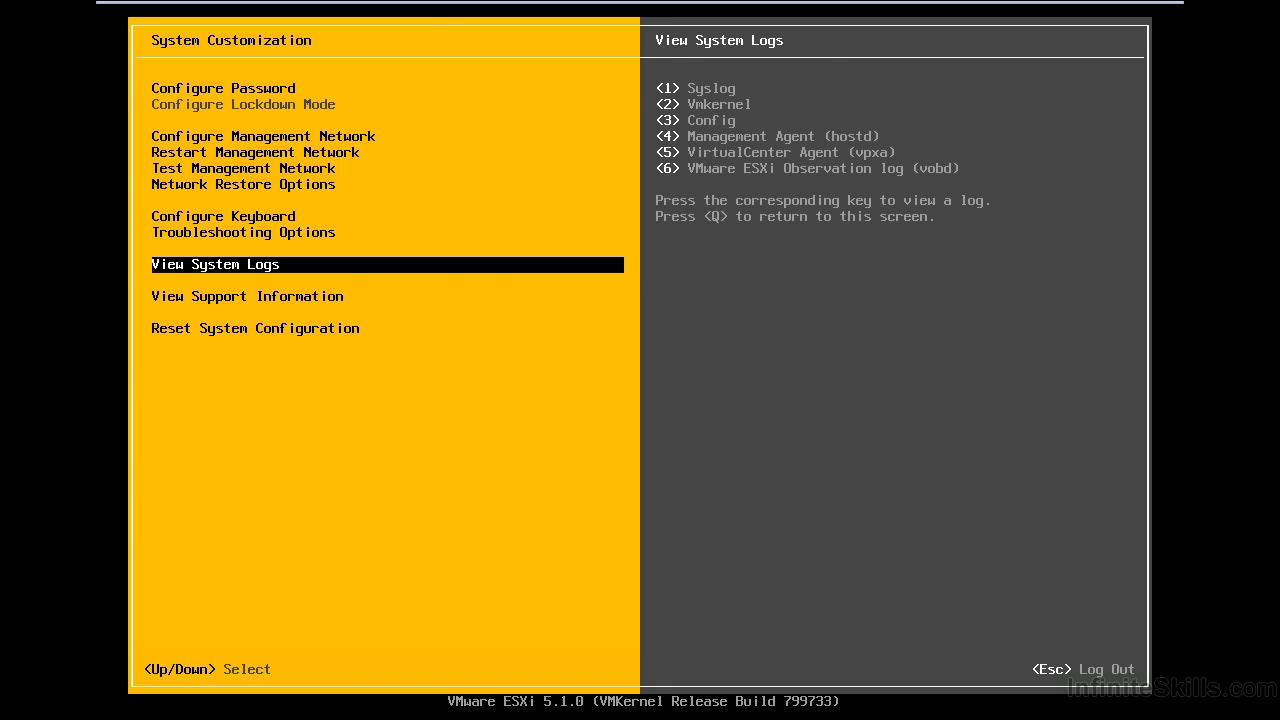
key(2)
key(q)
key(3)
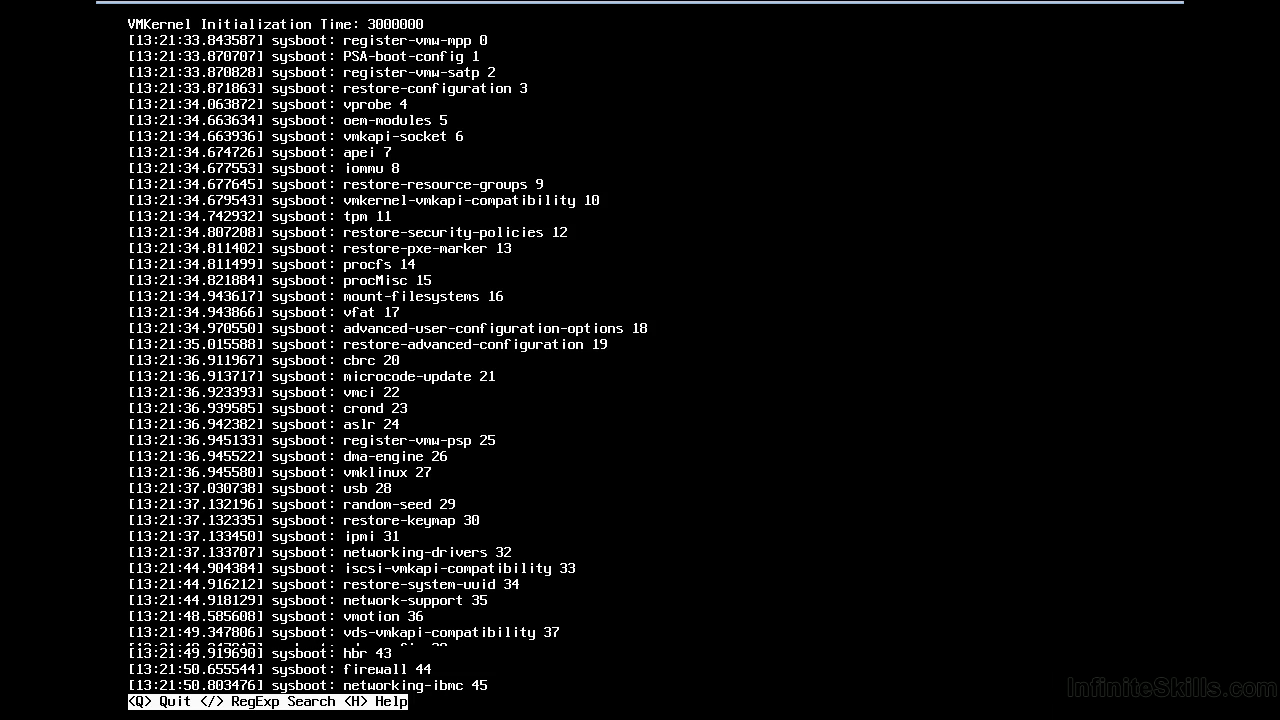
key(q)
Read the hostd log, then open the vobd log and display the viewer's command help
key(4)
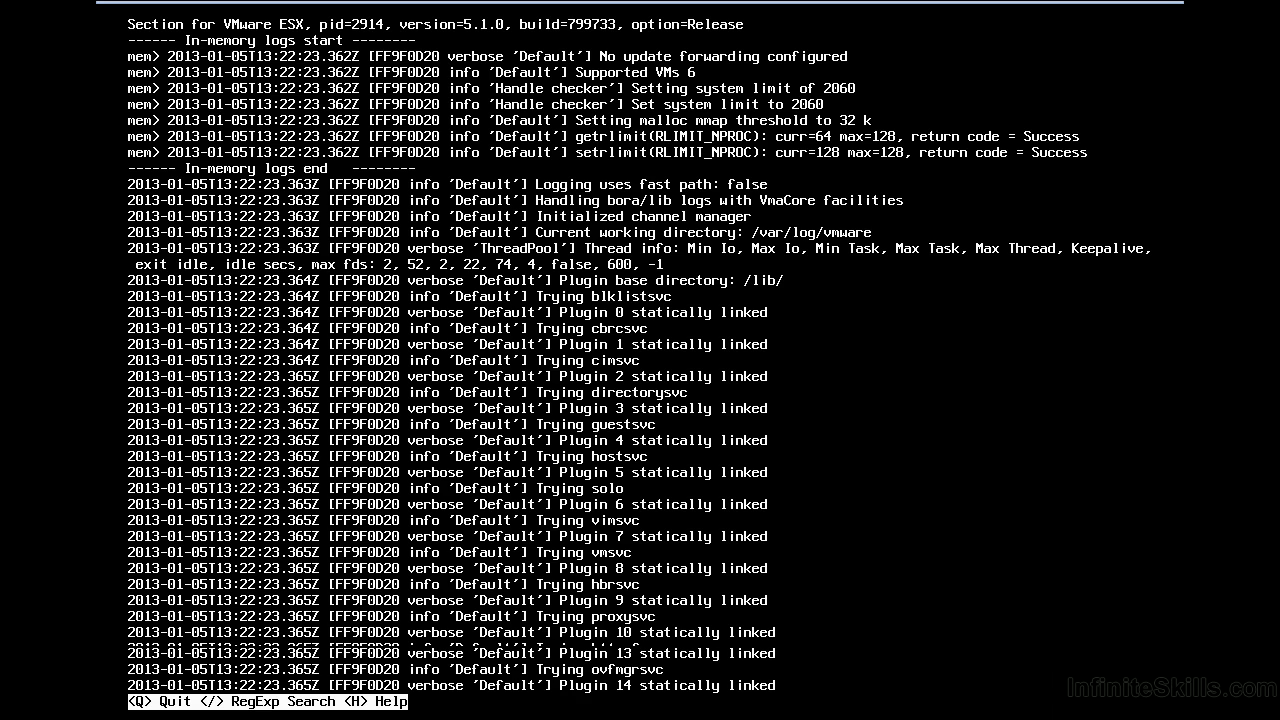
key(q)
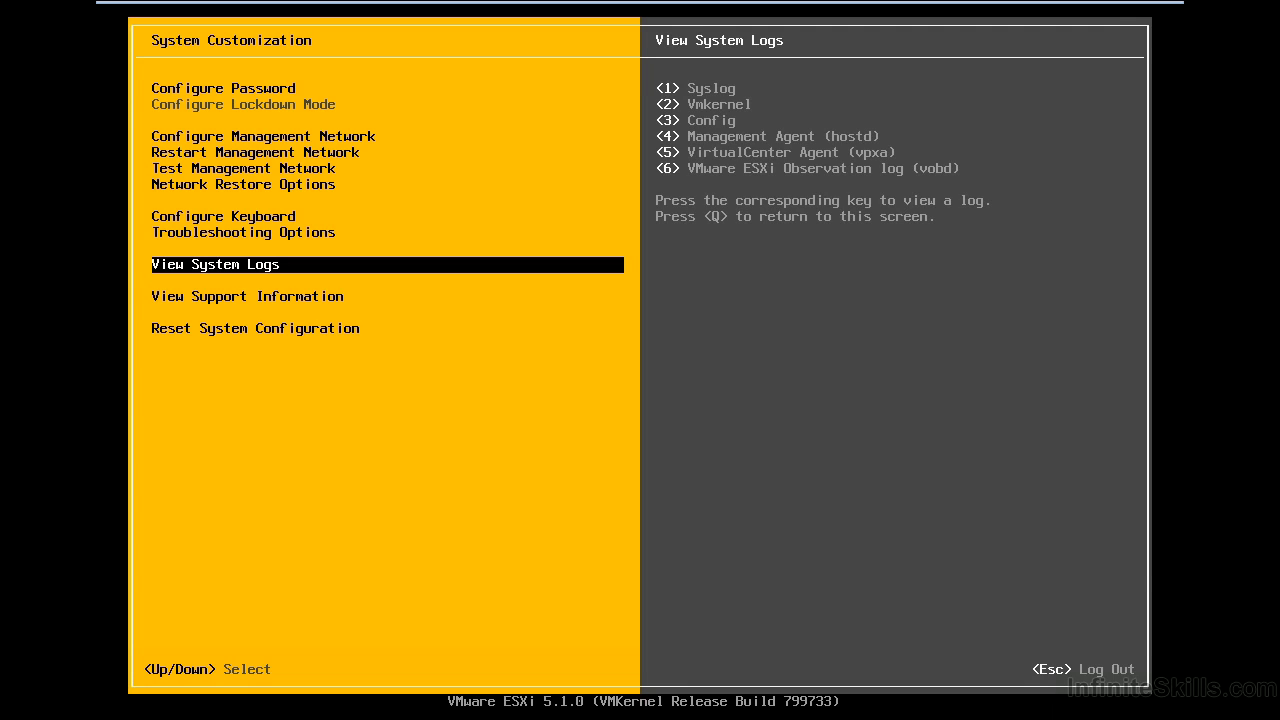
key(6)
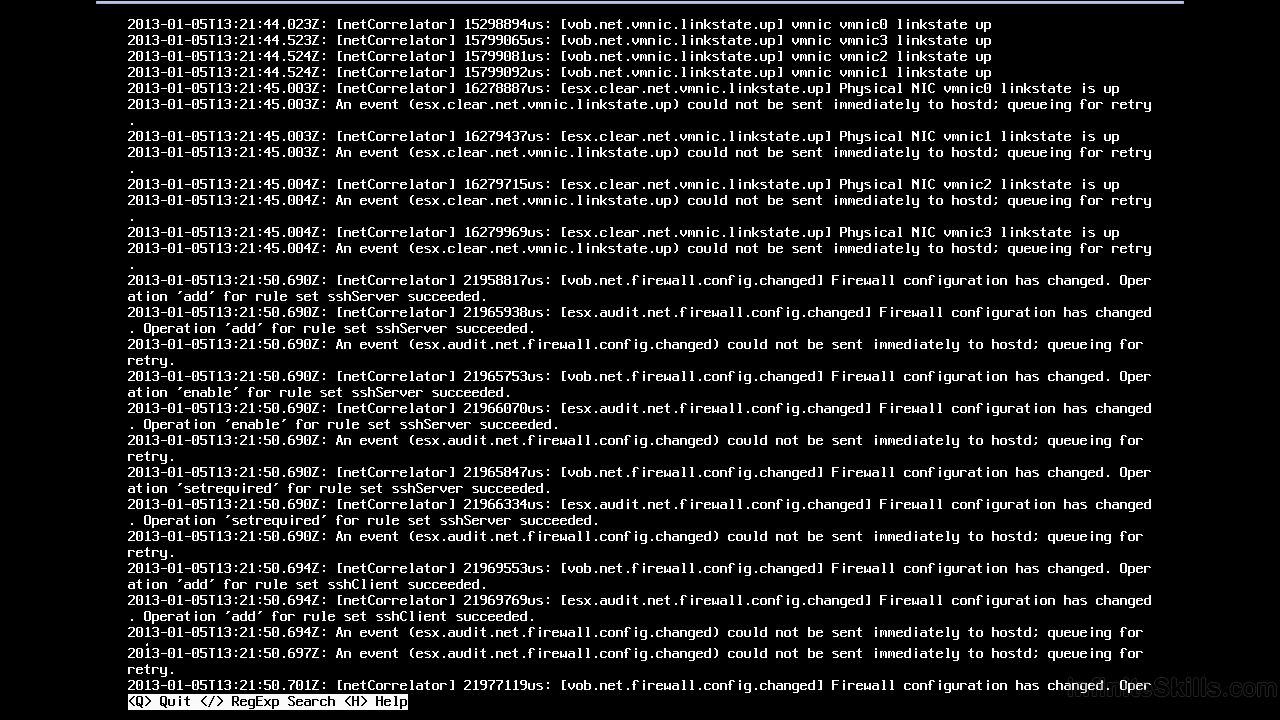
key(h)
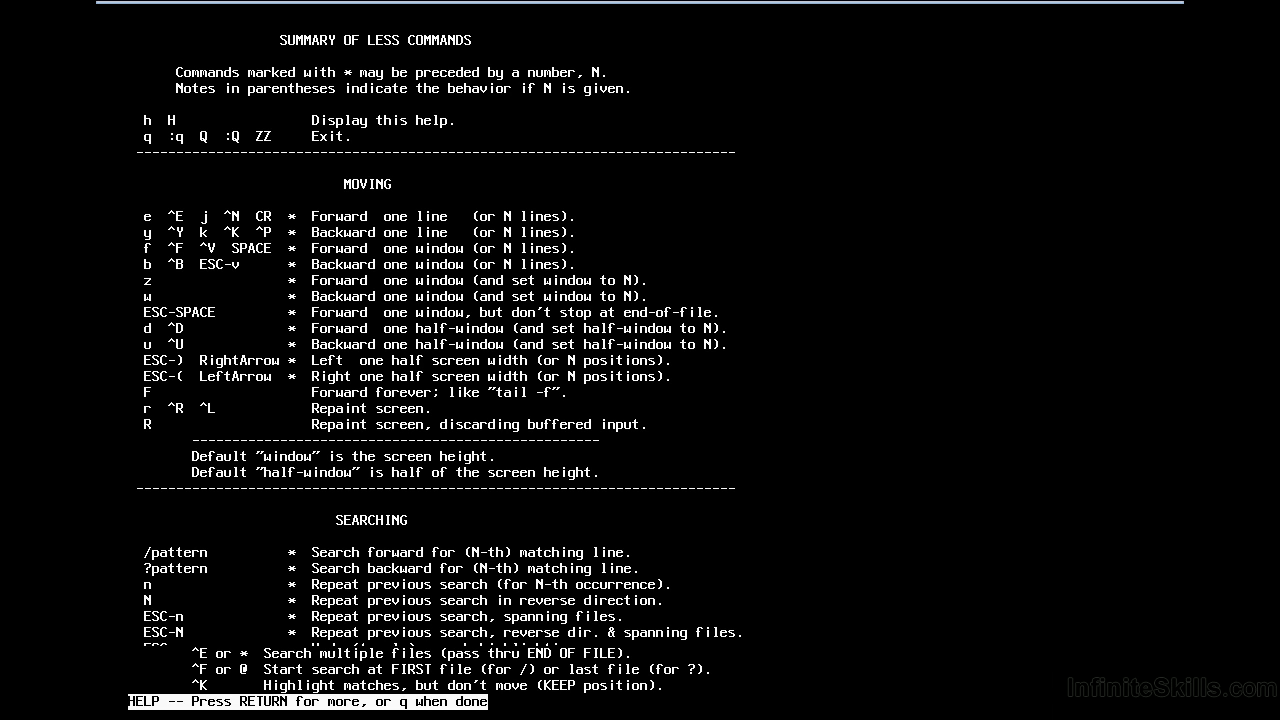
Exit the log viewer help and move to View Support Information
key(q)
key(q)
key(Down)
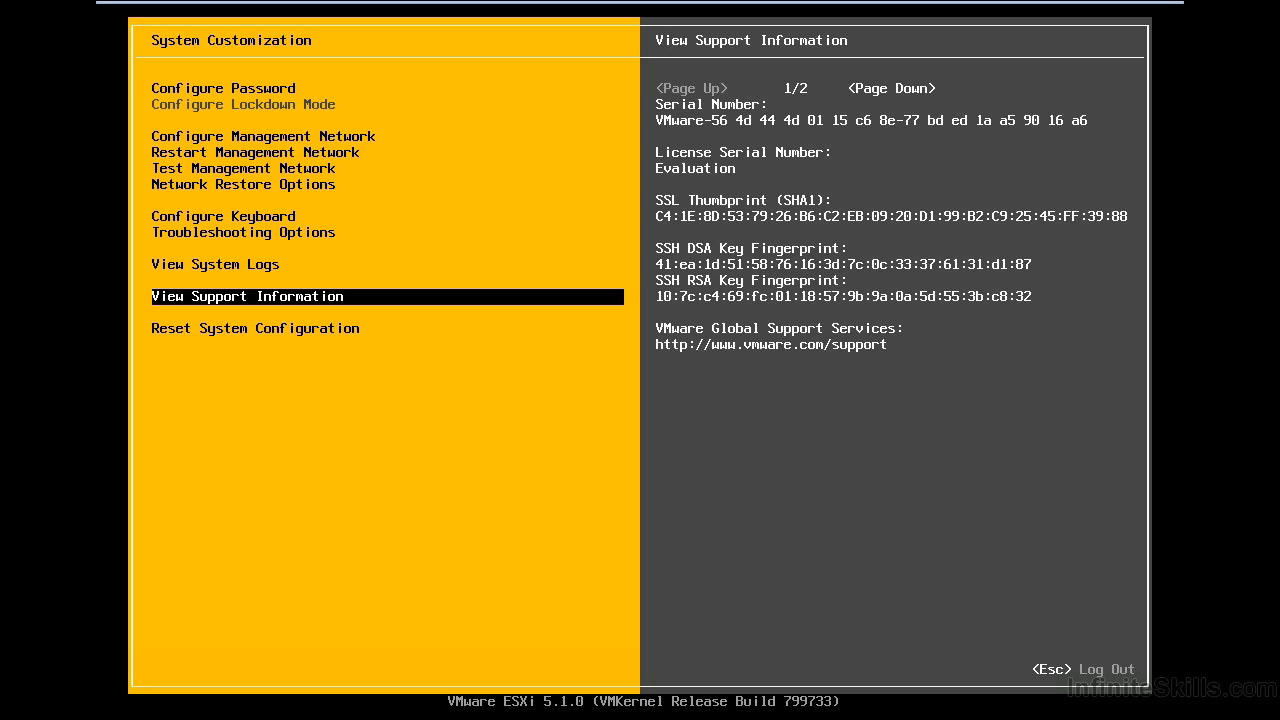
Show support page 2/2 with BIOS firmware 6.00, then select Reset System Configuration
key(Escape)
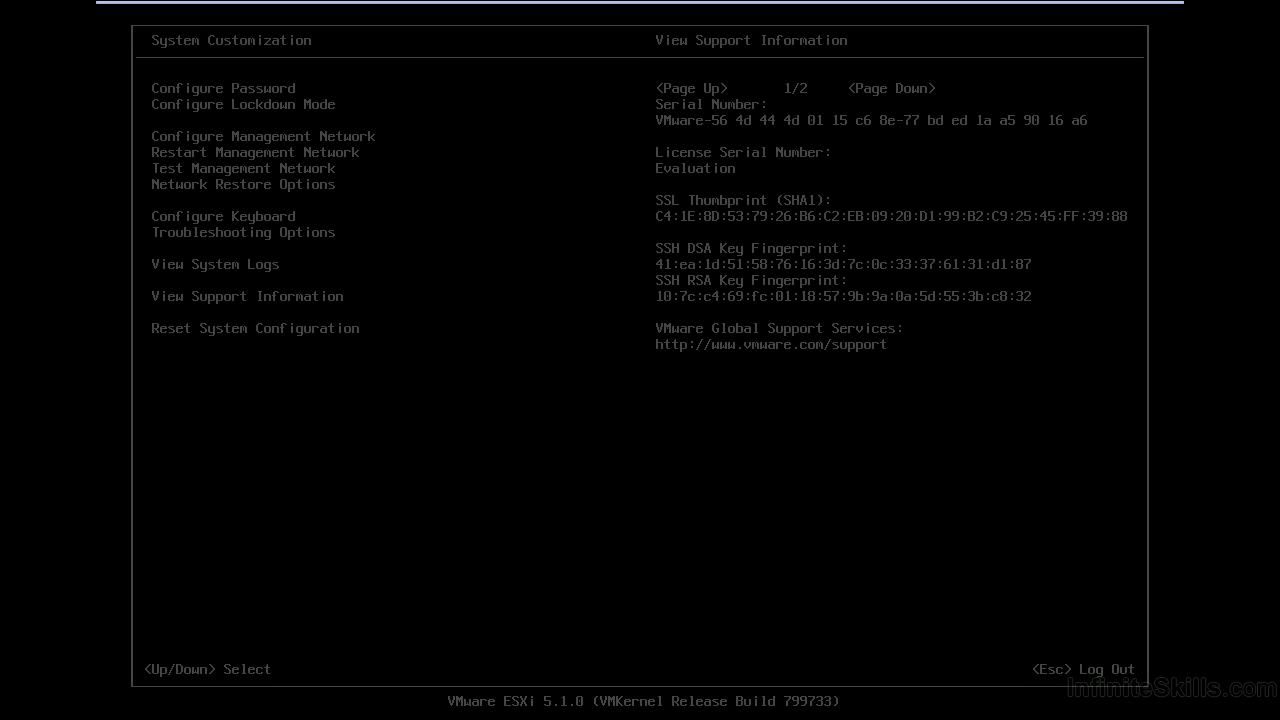
key(Down)
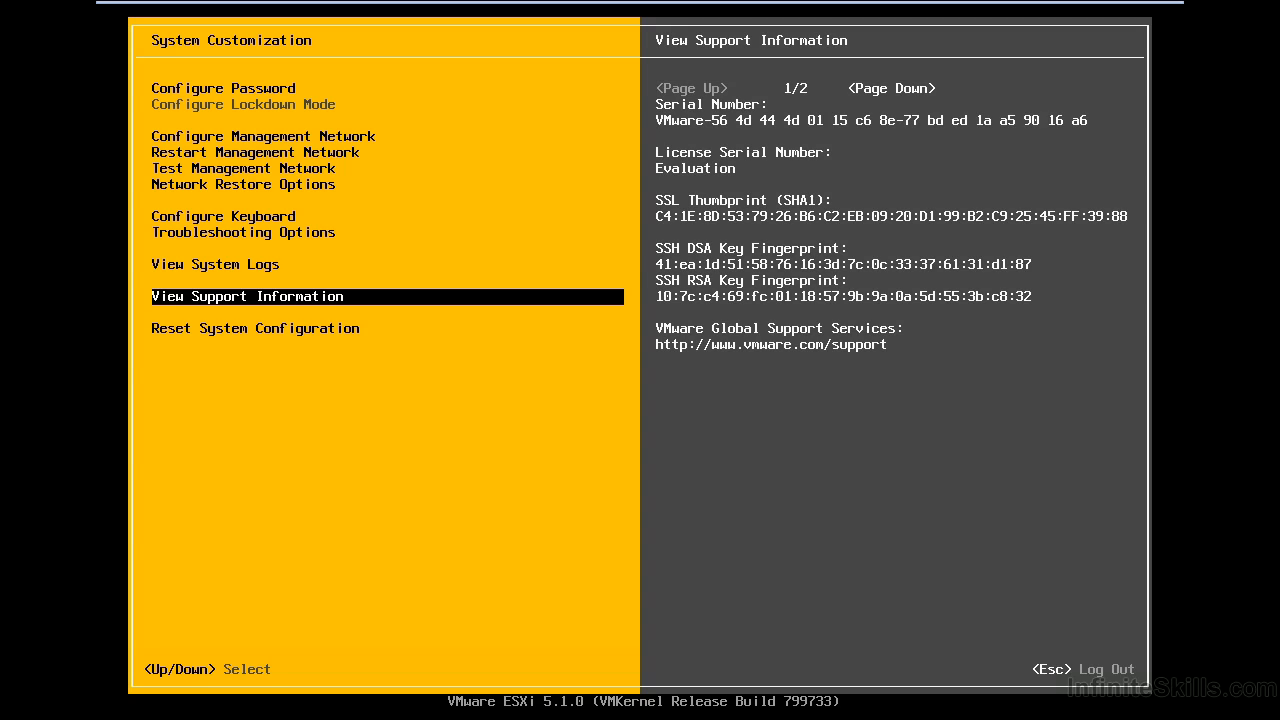
key(Page_Down)
key(Page_Down)
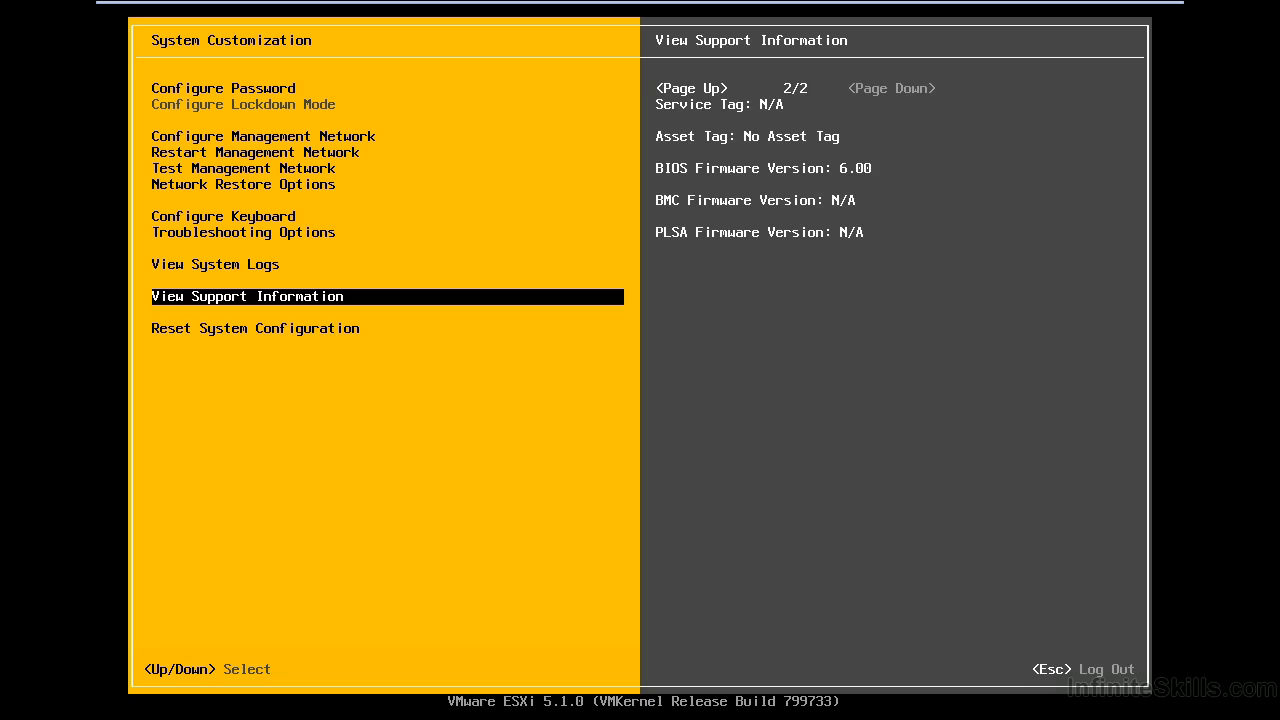
key(Down)
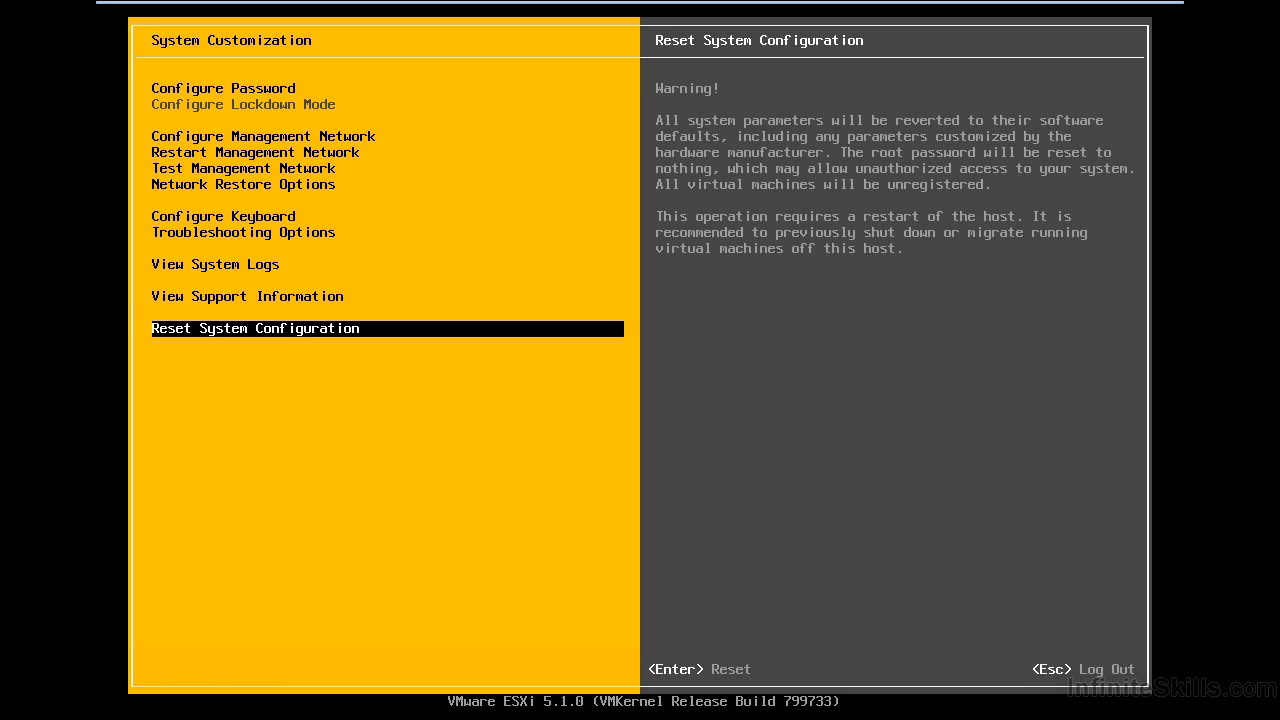